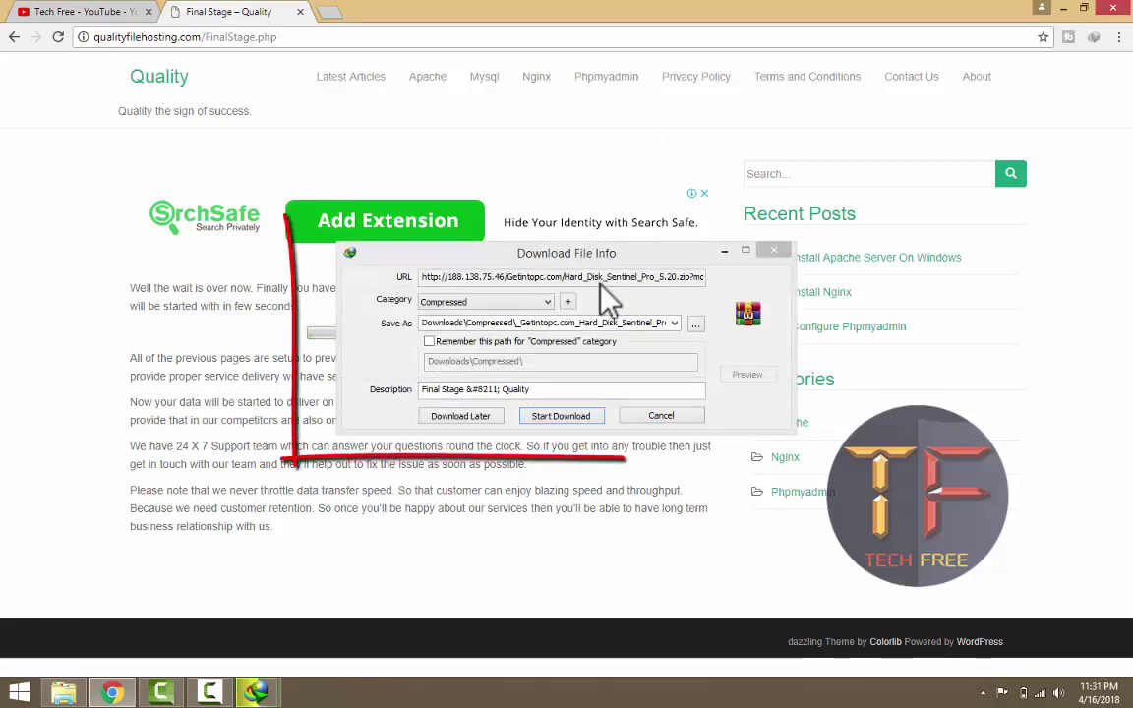
# Dismiss the duplicate download request without adding exceptions, and resume the pending Hard_Disk_Sentinel_Pro_5.20.zip download in Internet Download Manager.
pyautogui.doubleClick(589, 323)
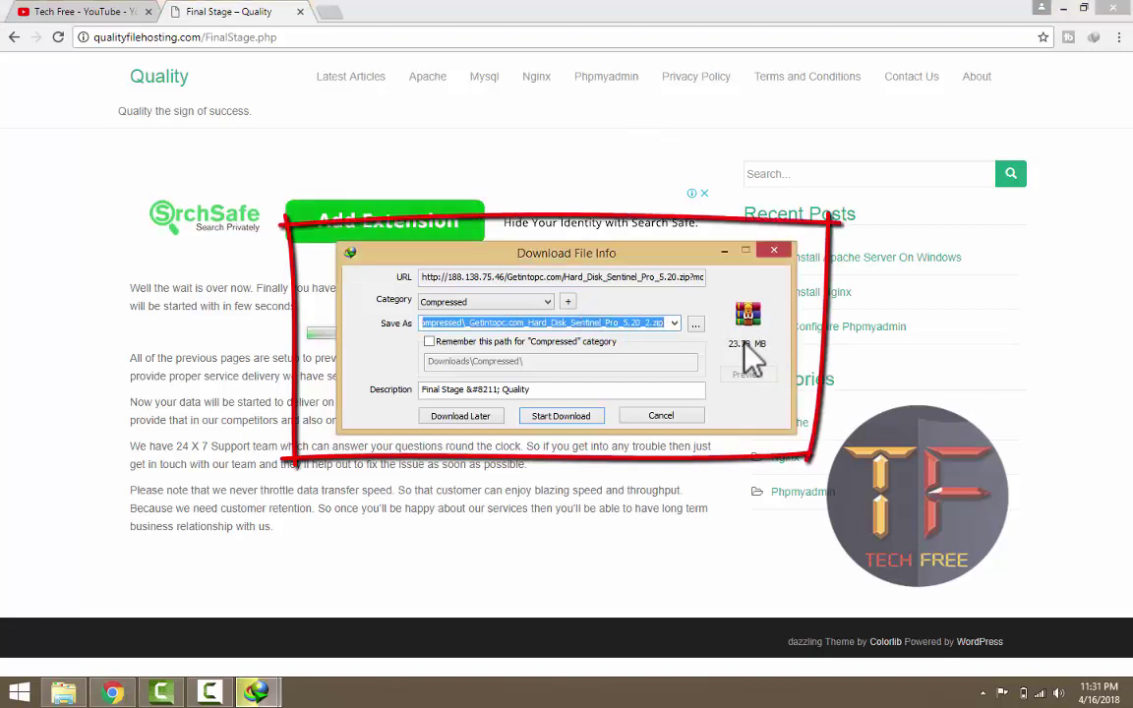
pyautogui.click(782, 249)
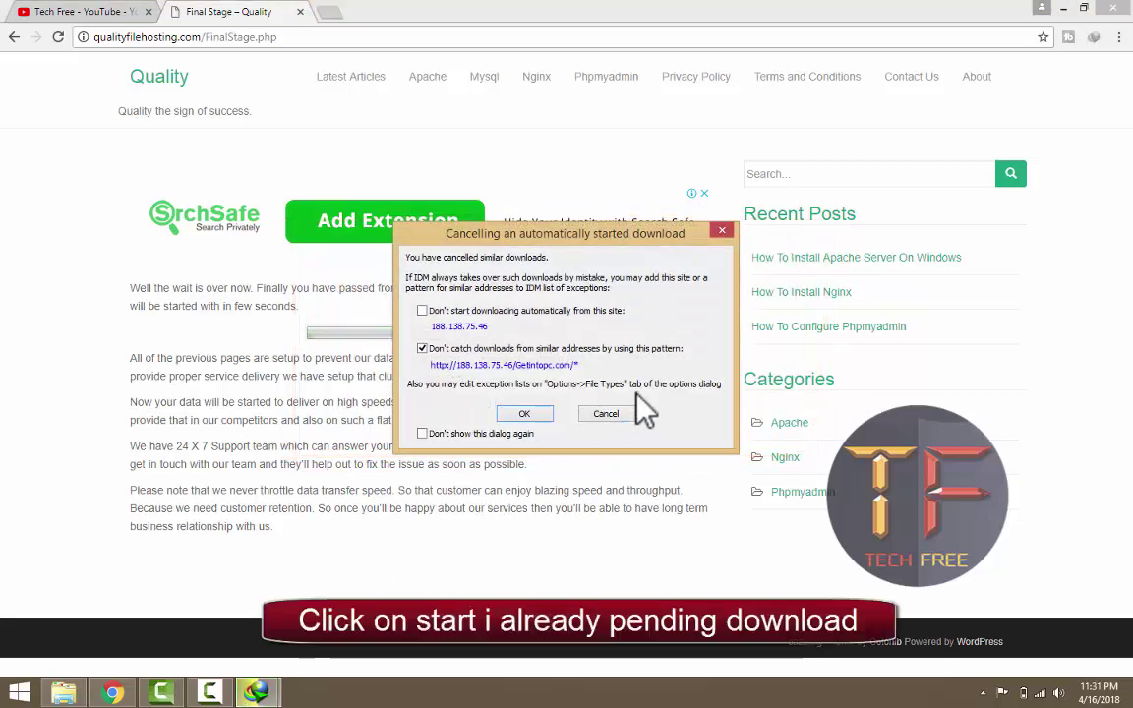
pyautogui.click(607, 413)
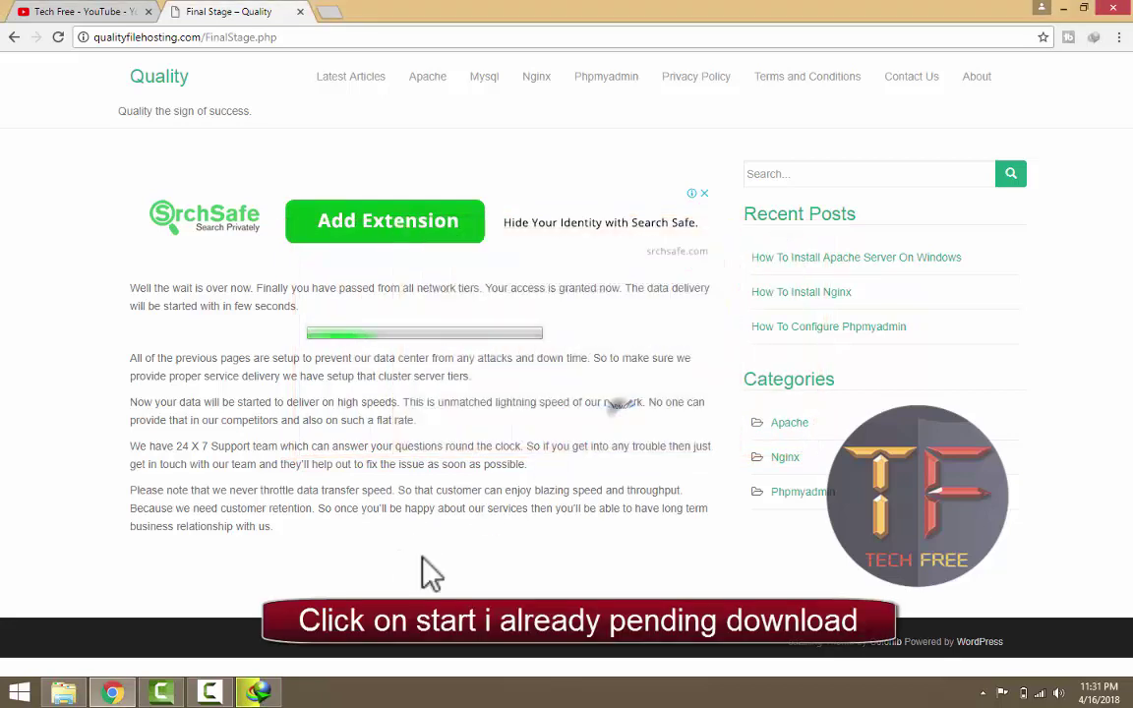
pyautogui.click(257, 691)
pyautogui.click(797, 365)
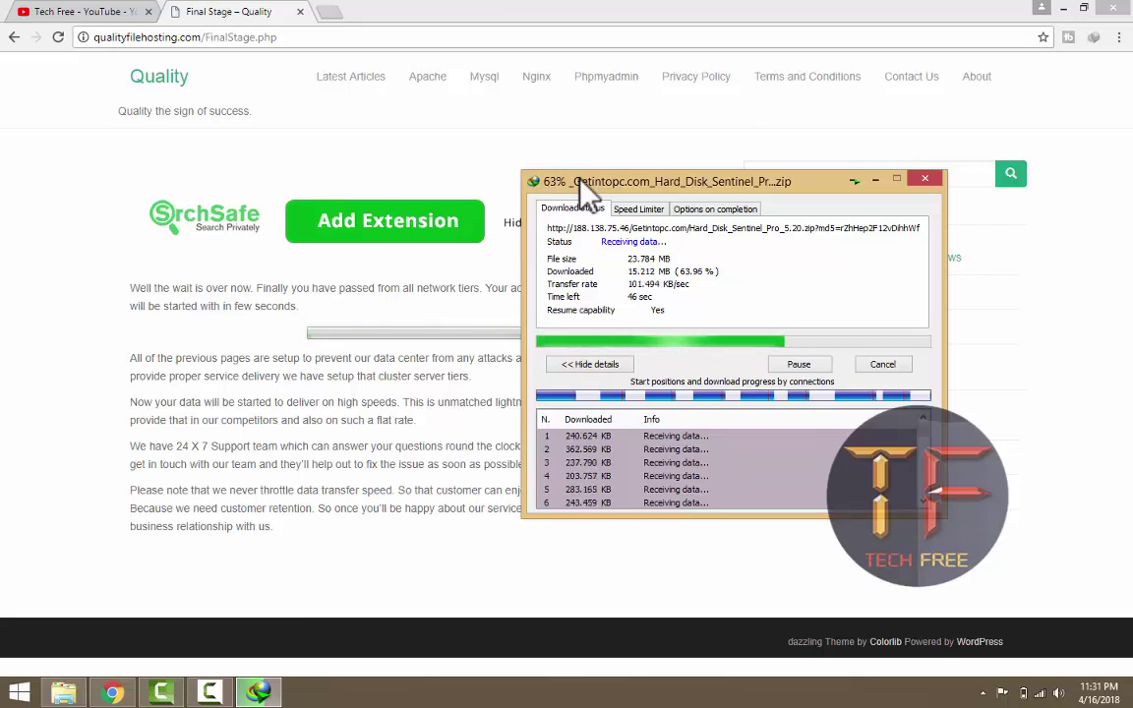
# Close the YouTube channel and Final Stage browser tabs, and move the download progress window higher on the desktop.
pyautogui.click(75, 12)
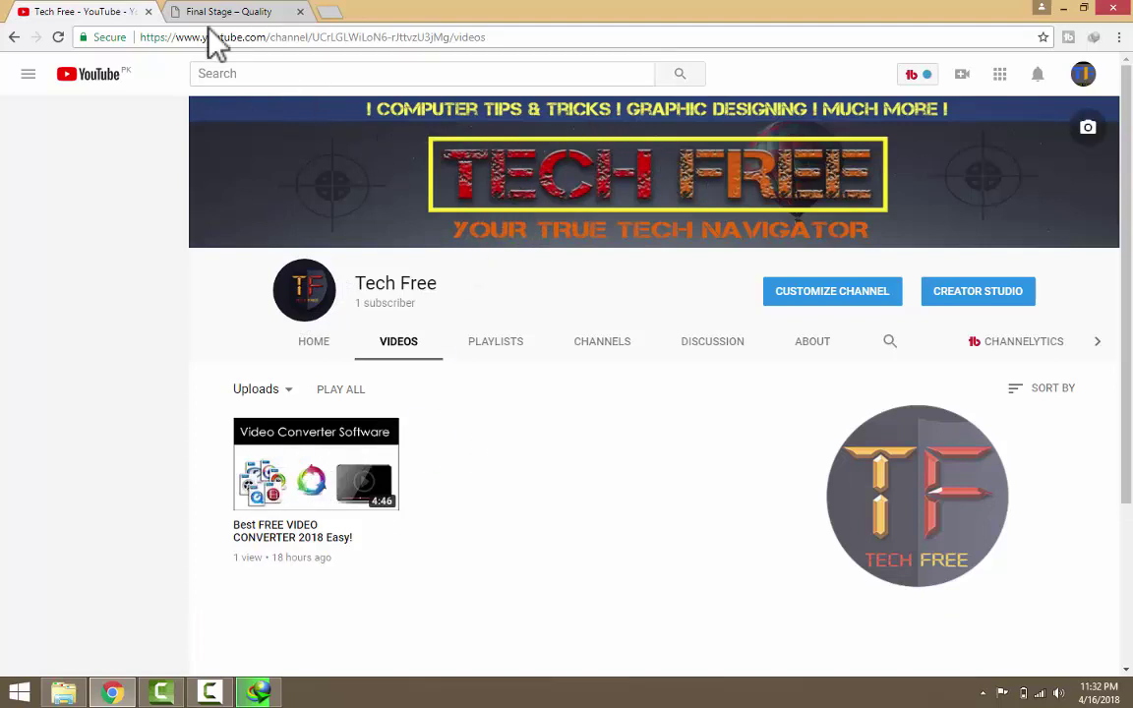
pyautogui.click(148, 12)
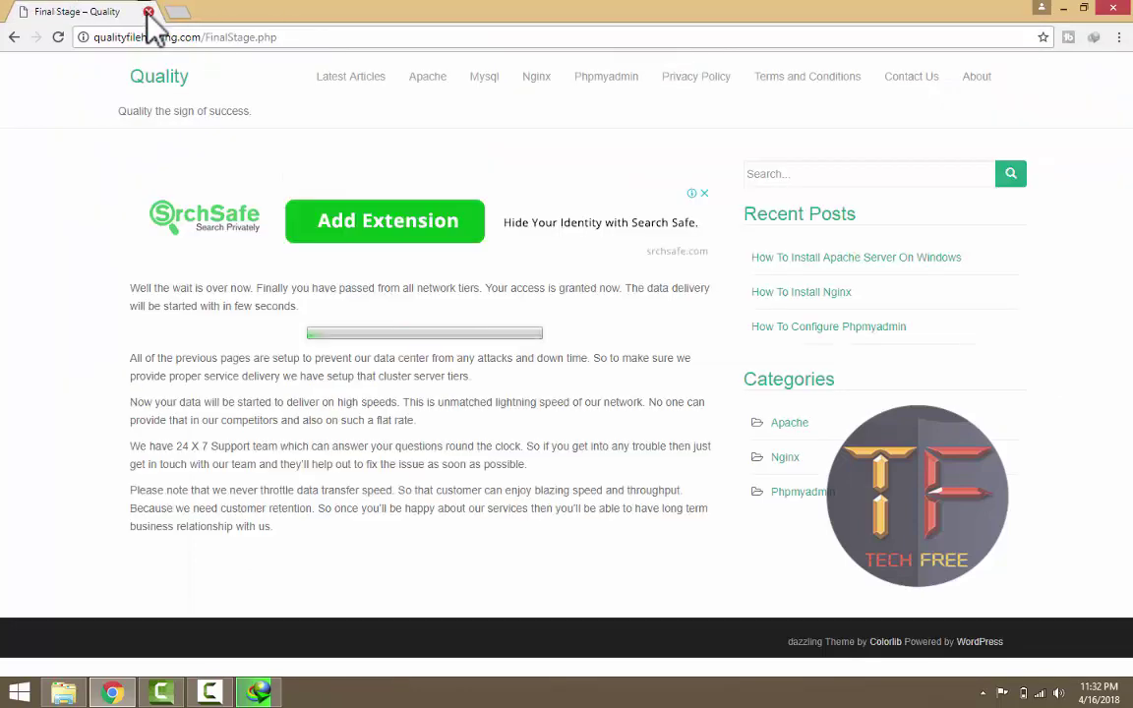
pyautogui.click(145, 13)
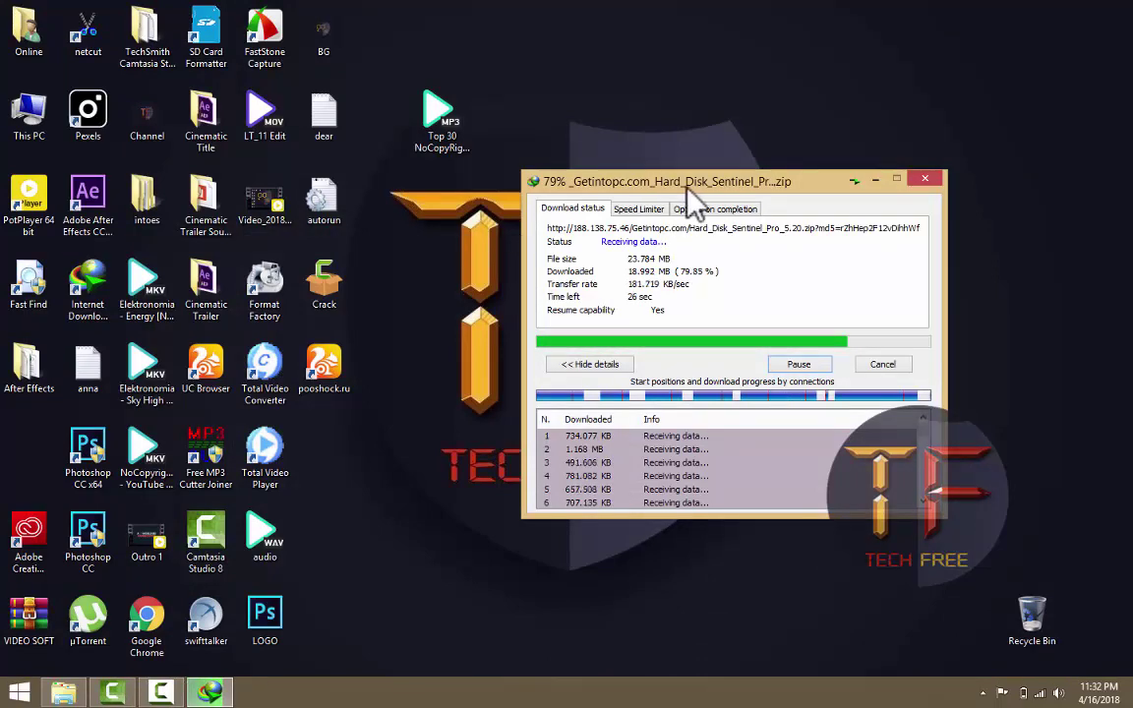
pyautogui.moveTo(701, 179); pyautogui.dragTo(668, 110)
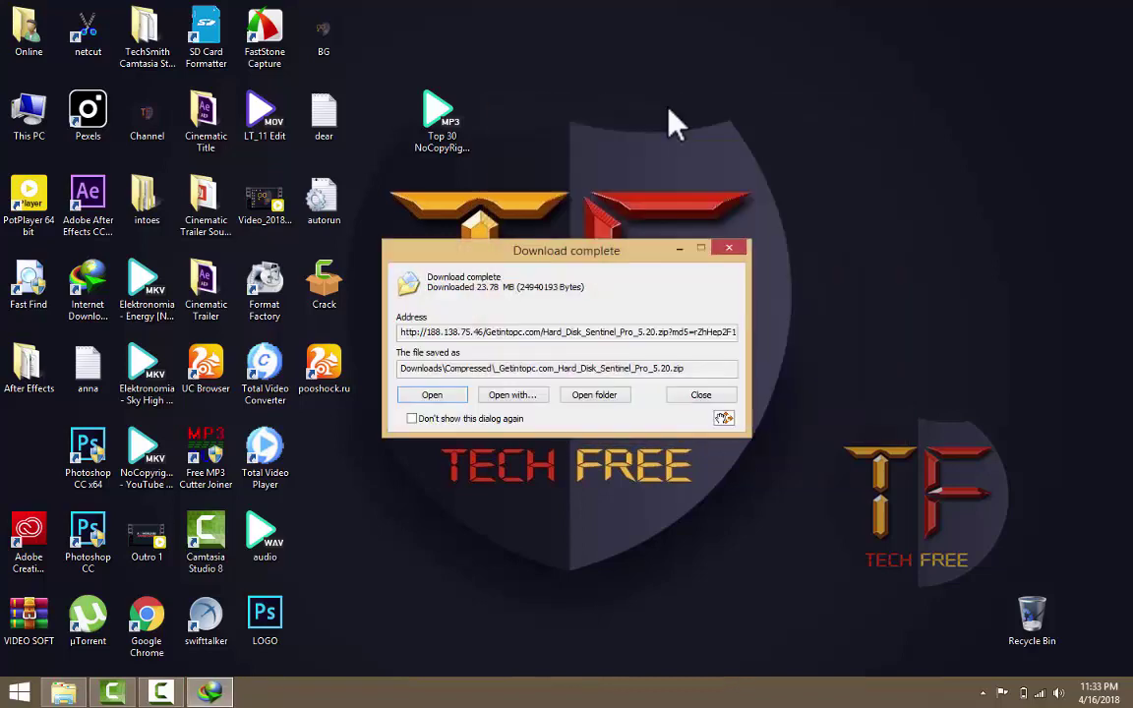
# Open the downloaded Hard_Disk_Sentinel_Pro_5.20.zip archive and extract its Hard Disk Sentinel folder to the Desktop.
pyautogui.click(444, 397)
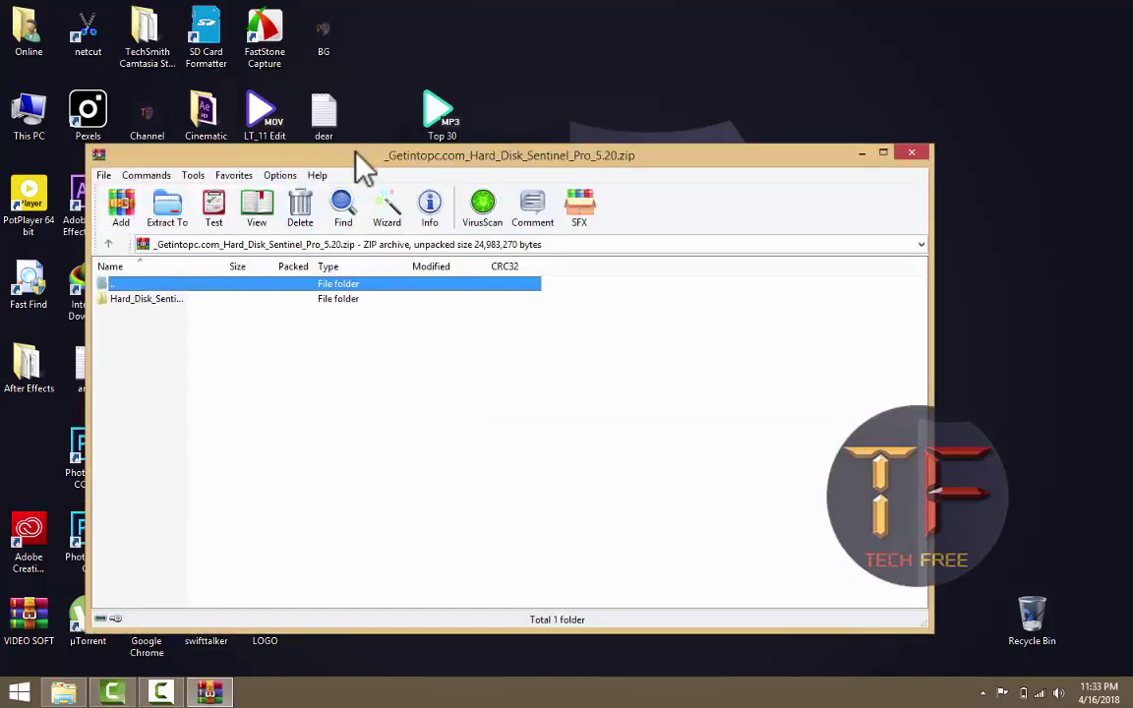
pyautogui.moveTo(354, 154); pyautogui.dragTo(672, 167)
pyautogui.moveTo(433, 311); pyautogui.dragTo(481, 239)
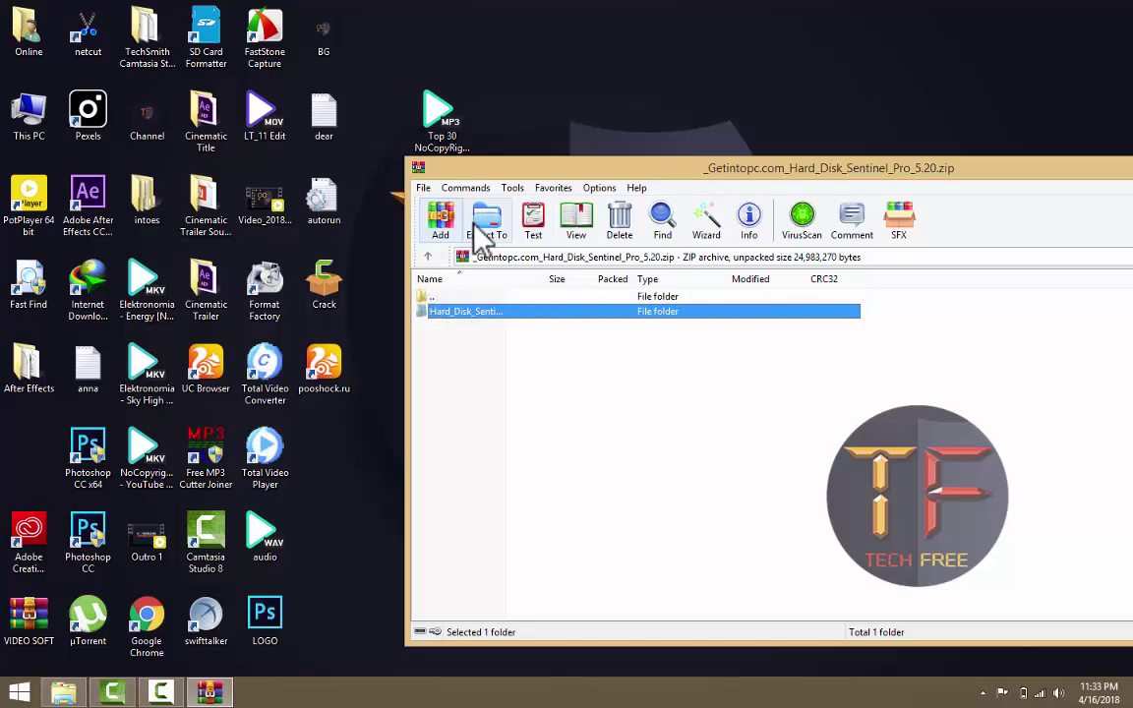
pyautogui.click(482, 231)
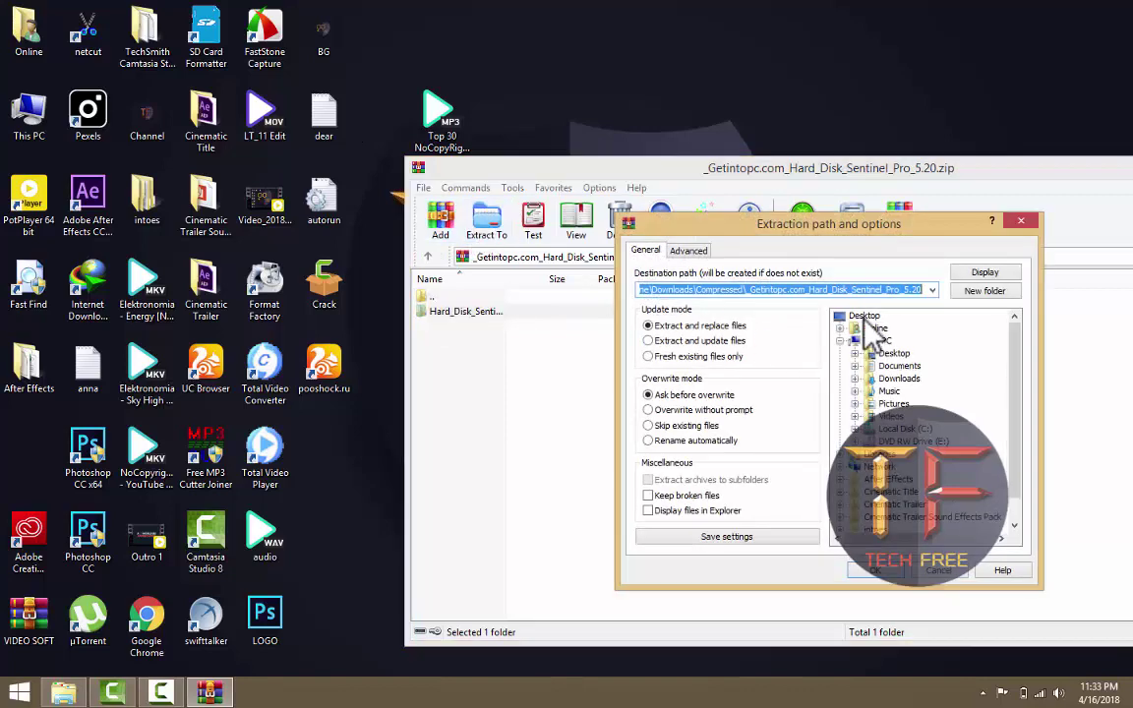
pyautogui.click(864, 316)
pyautogui.click(885, 571)
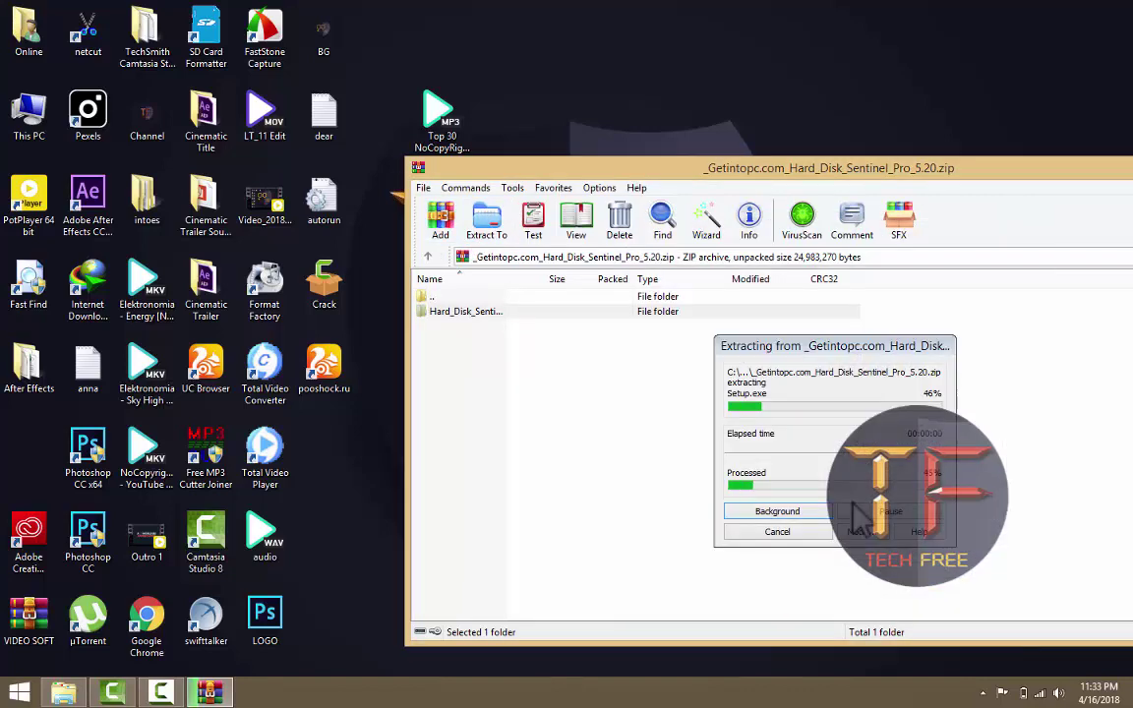
# Move the extracted Hard_Disk_Sentinel_Pro_5.20 folder to a free area of the desktop and open it.
pyautogui.click(30, 454)
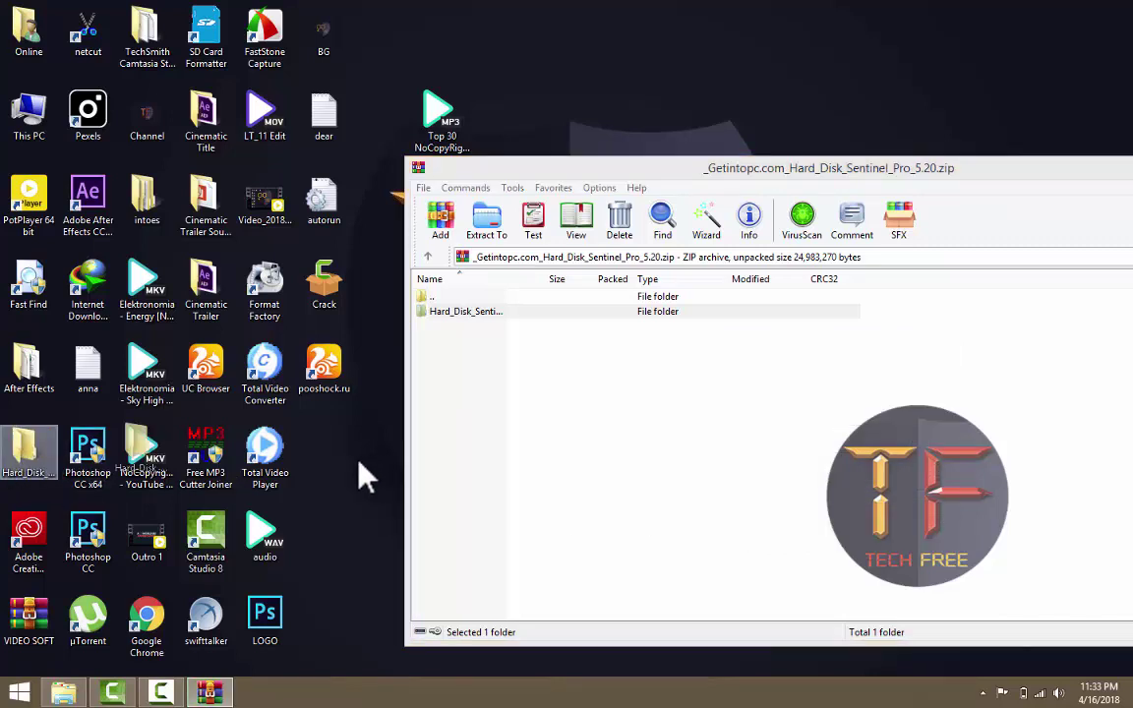
pyautogui.moveTo(373, 452); pyautogui.dragTo(727, 378)
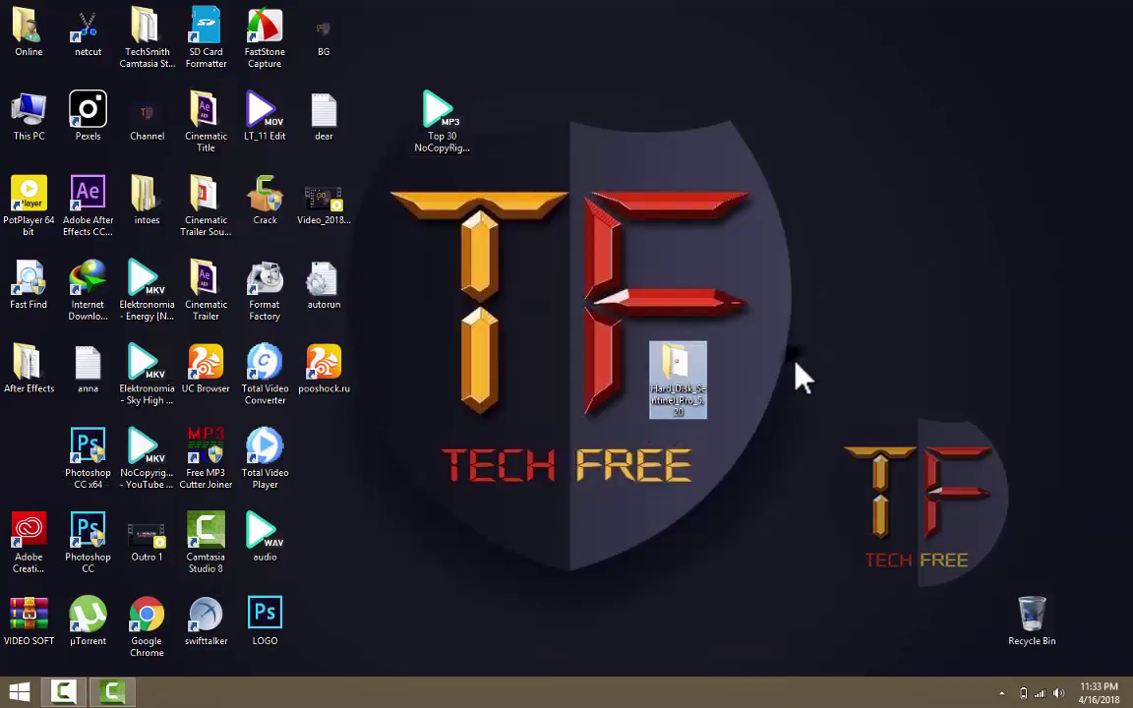
pyautogui.doubleClick(675, 376)
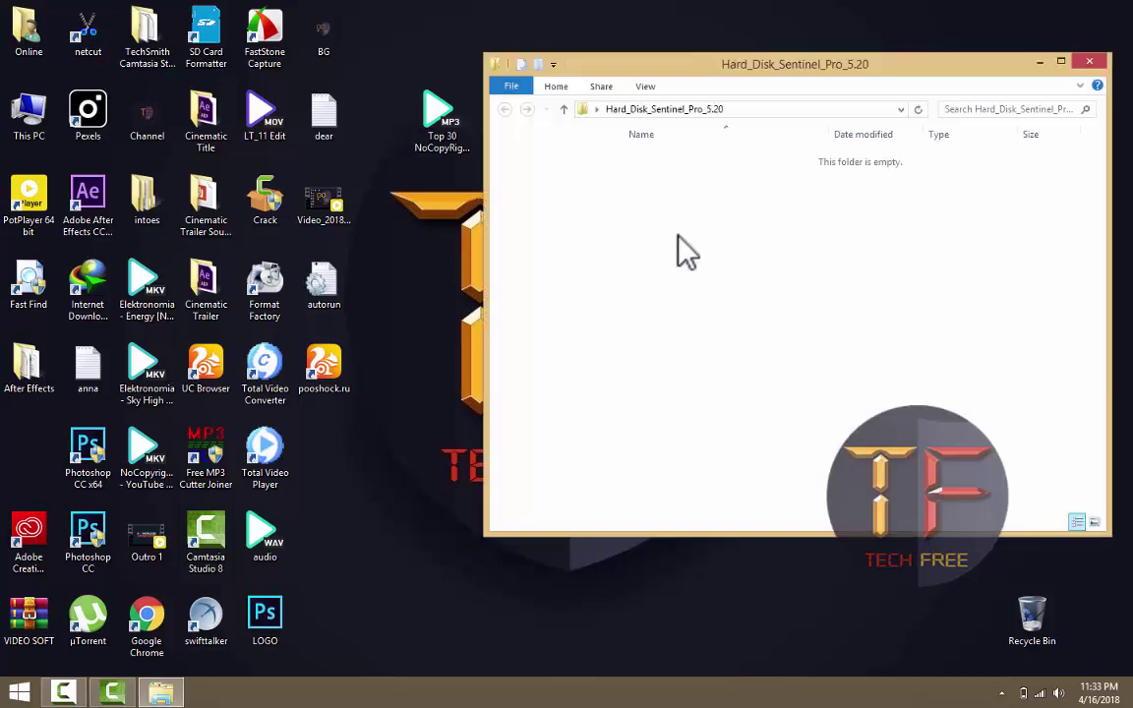
# Maximize the Hard_Disk_Sentinel_Pro_5.20 folder window and display its contents as large icons.
pyautogui.moveTo(740, 220); pyautogui.dragTo(677, 197)
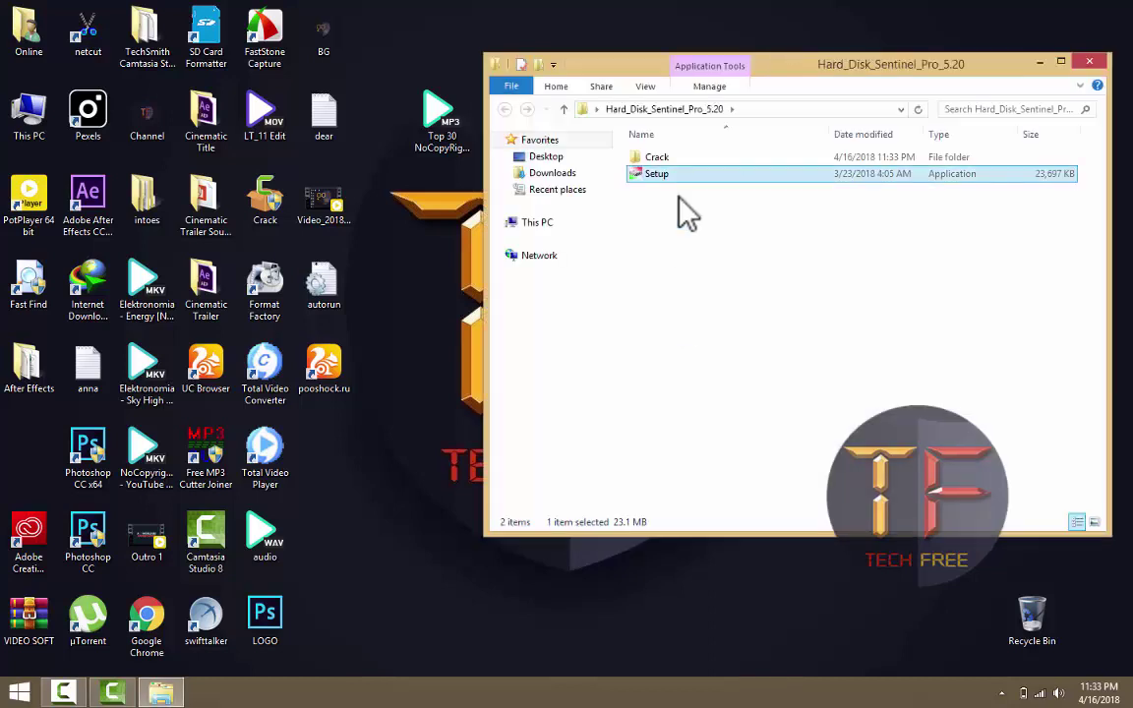
pyautogui.doubleClick(798, 65)
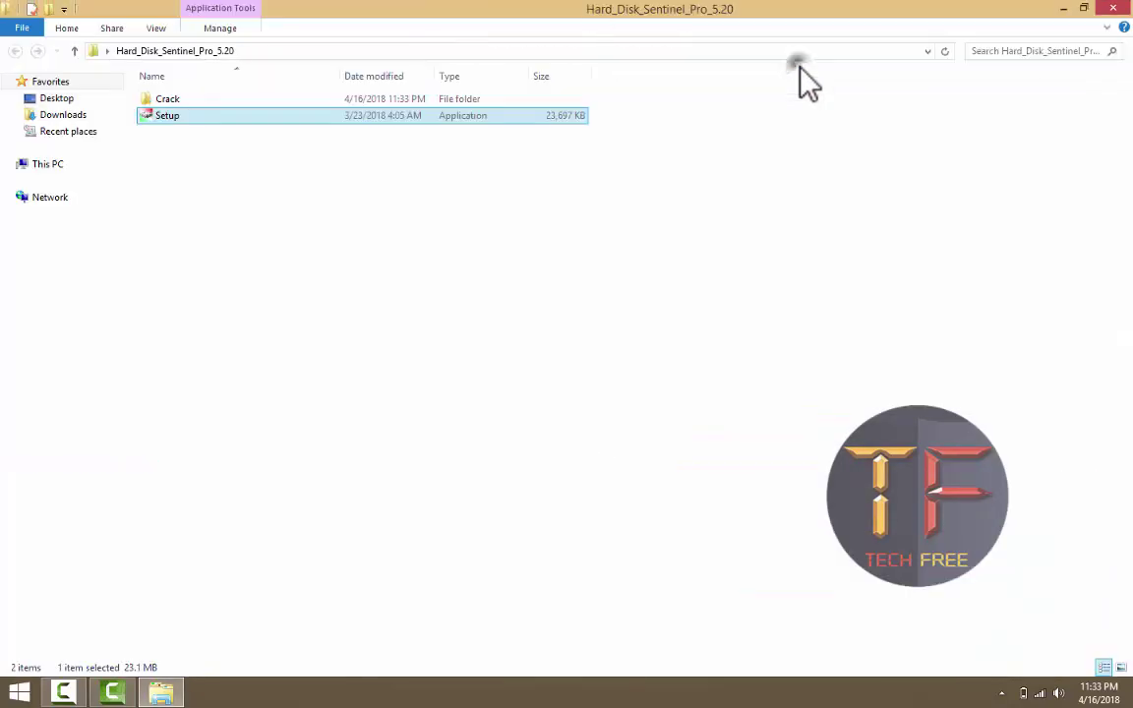
pyautogui.click(1121, 667)
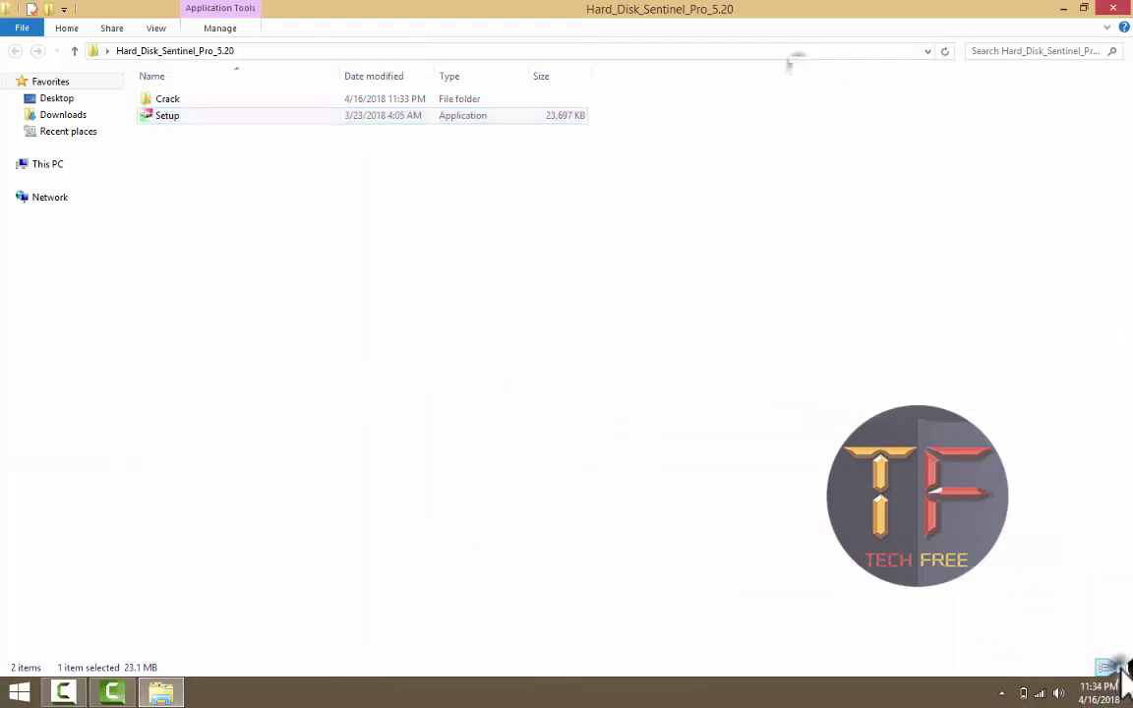
# Run the Setup application in English and accept the Hard Disk Sentinel license agreement.
pyautogui.doubleClick(294, 114)
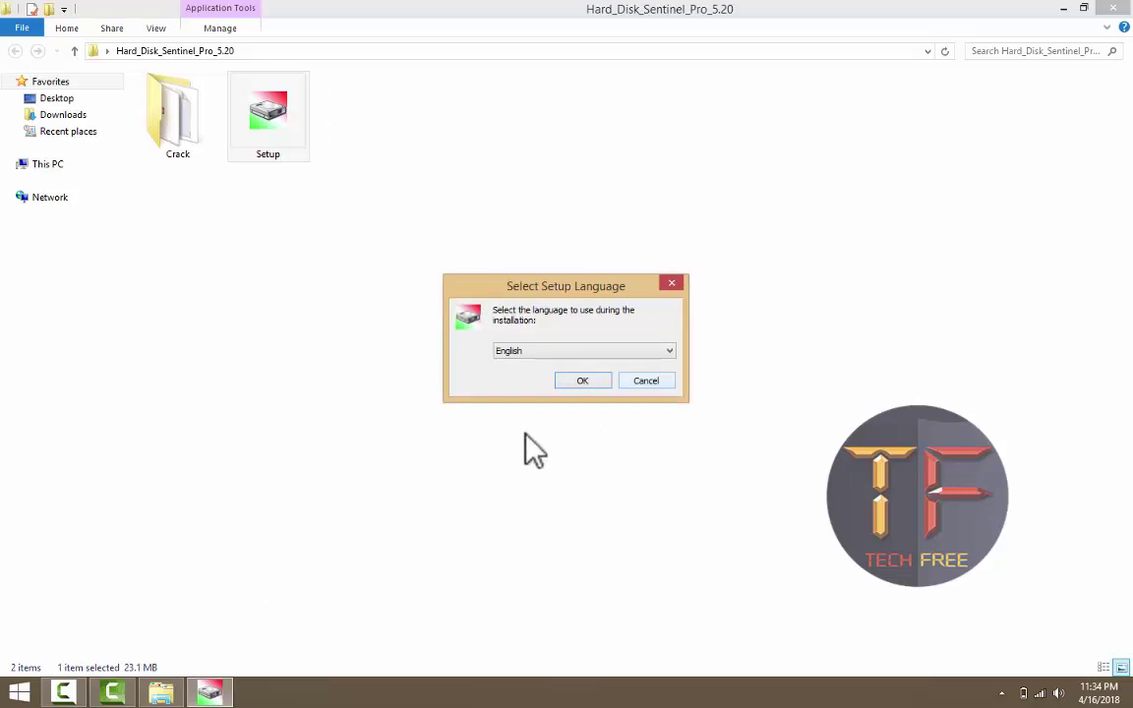
pyautogui.click(581, 380)
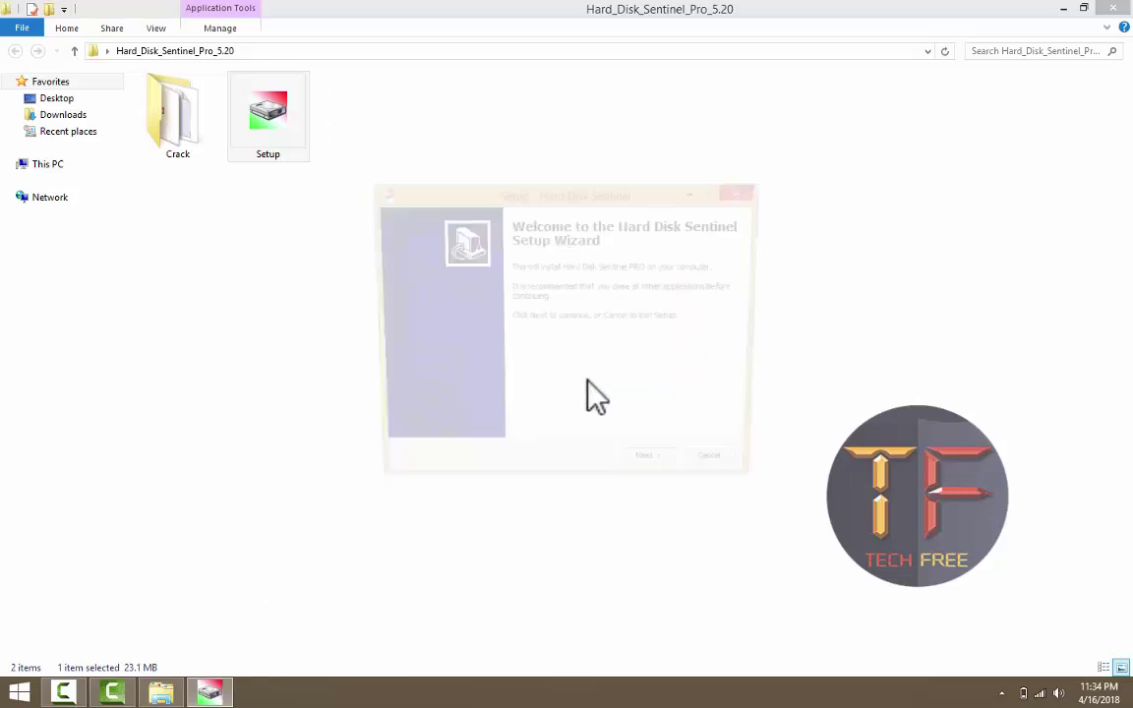
pyautogui.click(638, 471)
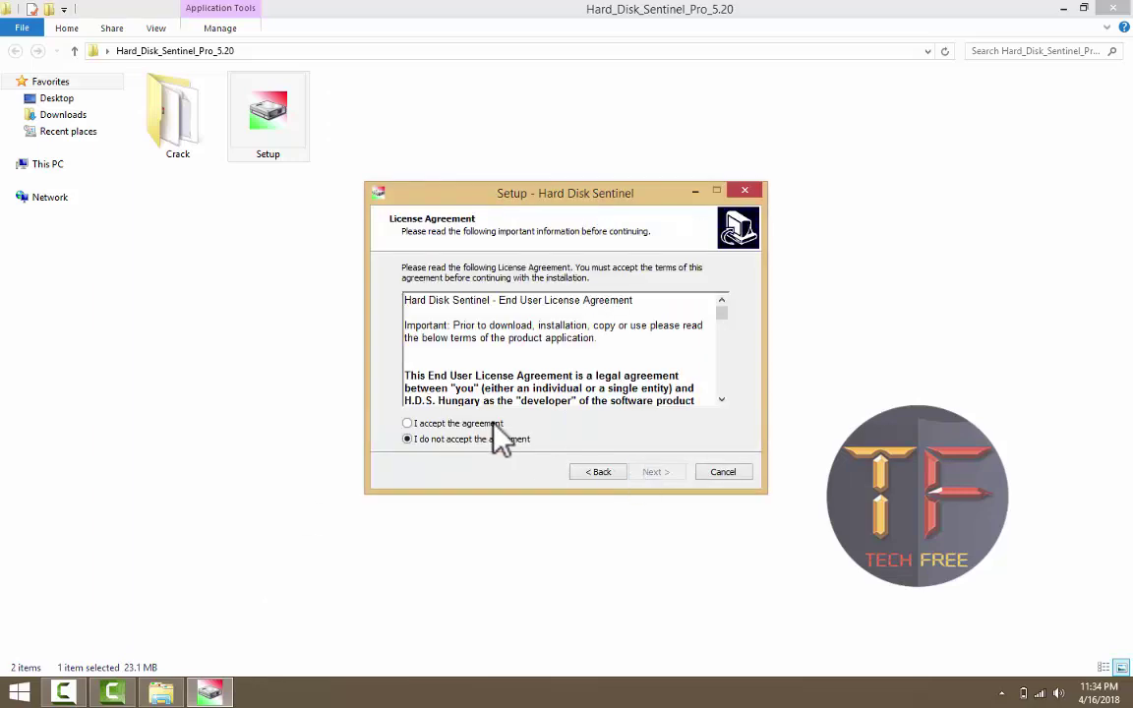
pyautogui.click(494, 425)
pyautogui.click(656, 471)
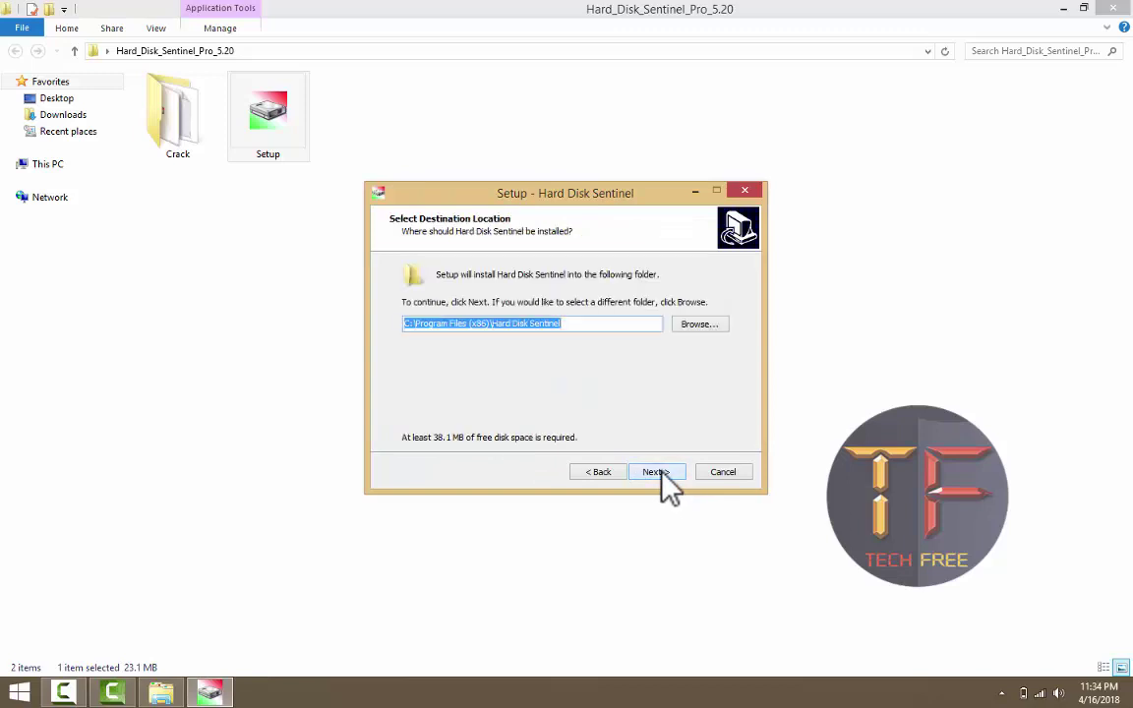
# Install into the existing C:\Program Files (x86)\Hard Disk Sentinel folder, keeping the desktop and Quick Launch icons enabled.
pyautogui.click(661, 473)
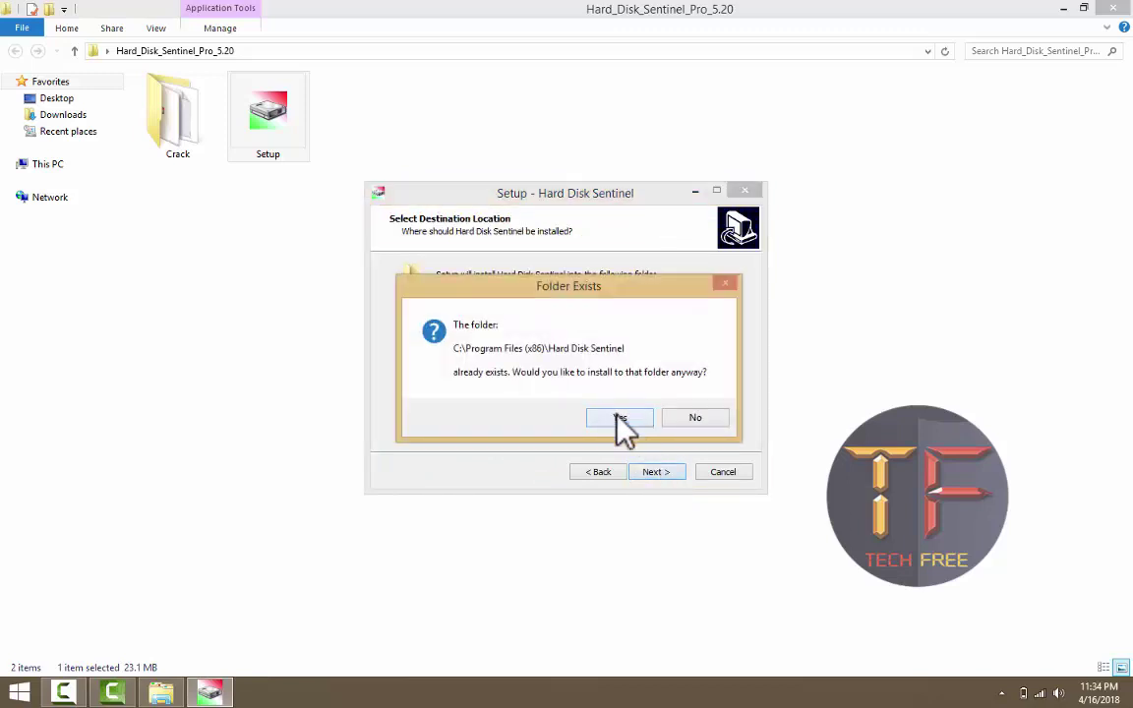
pyautogui.click(619, 418)
pyautogui.click(657, 473)
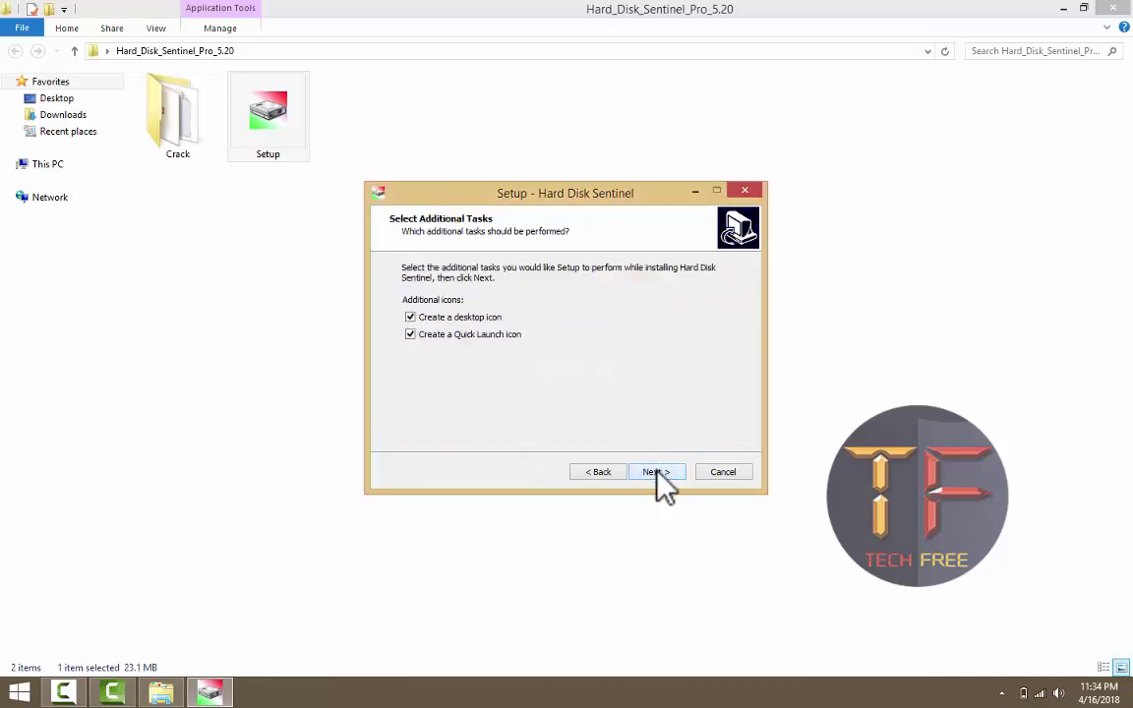
pyautogui.click(656, 473)
pyautogui.click(657, 472)
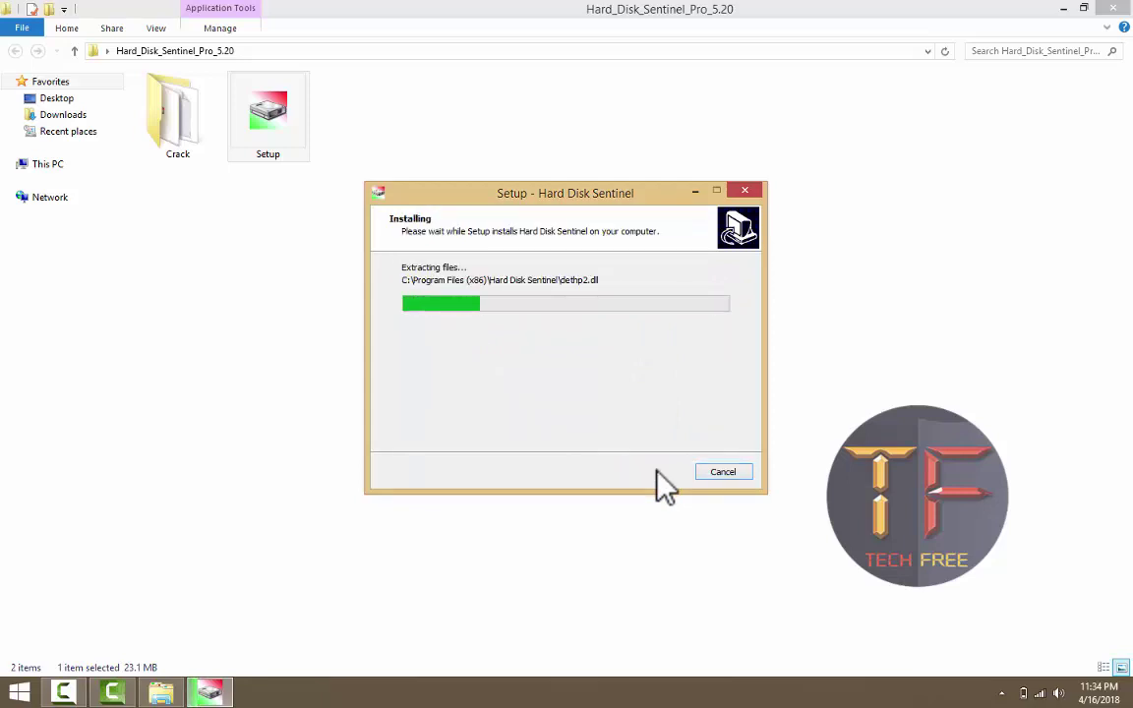
# Minimize the folder window and move the Hard Disk Sentinel setup window aside on the desktop.
pyautogui.click(1063, 9)
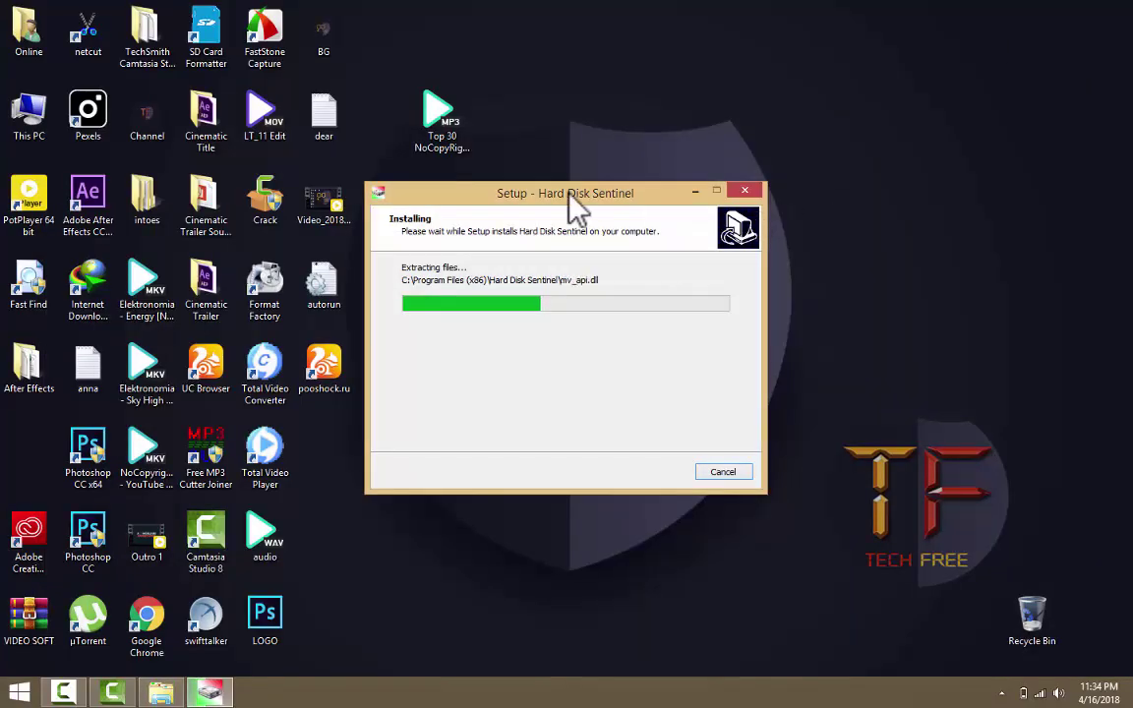
pyautogui.moveTo(569, 193); pyautogui.dragTo(700, 152)
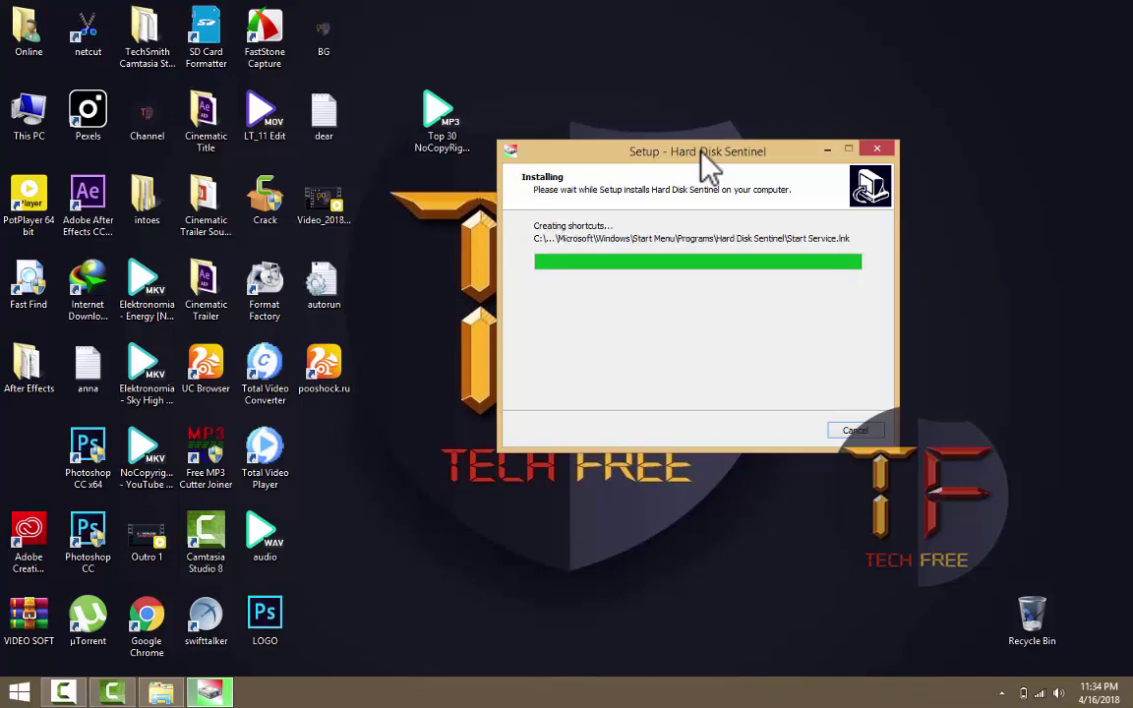
pyautogui.moveTo(701, 149); pyautogui.dragTo(764, 97)
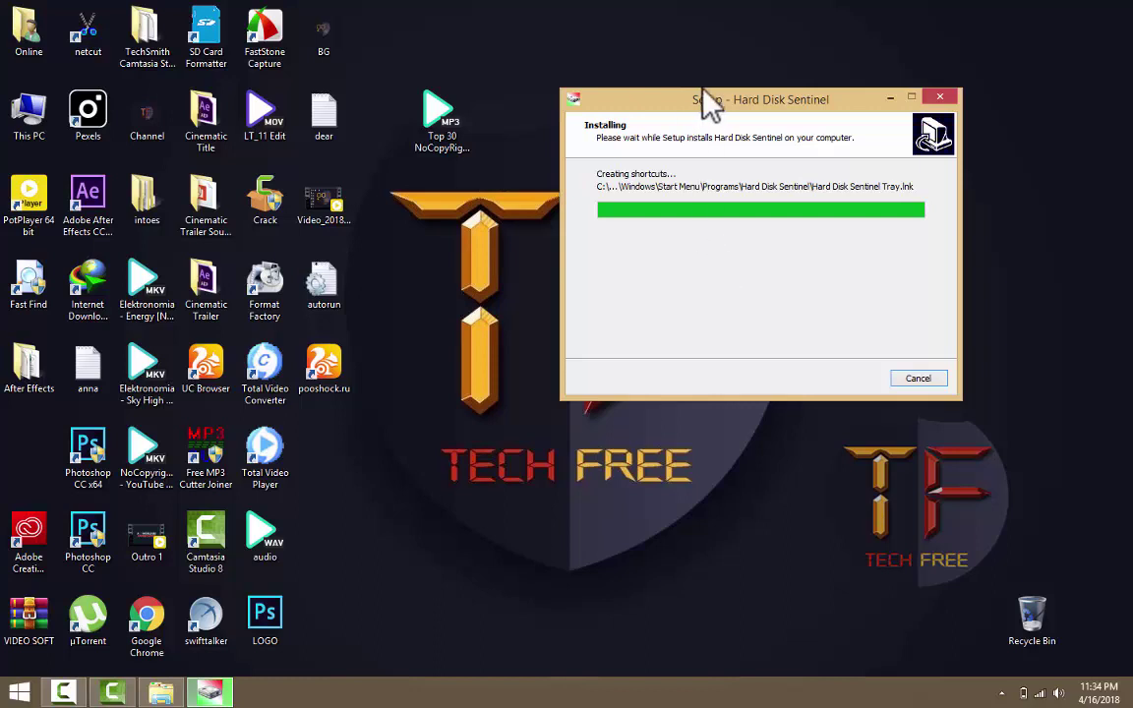
pyautogui.moveTo(705, 100); pyautogui.dragTo(757, 103)
# Refresh the desktop and finish the setup wizard without launching Hard Disk Sentinel.
pyautogui.rightClick(722, 47)
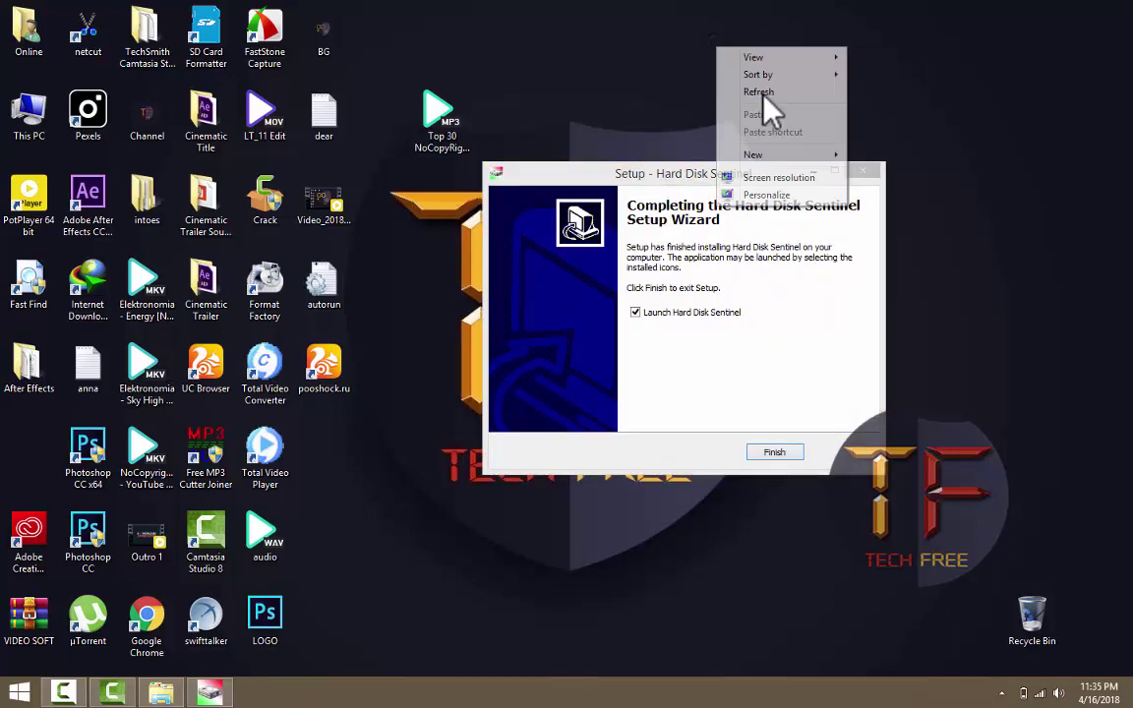
pyautogui.click(752, 91)
pyautogui.rightClick(669, 63)
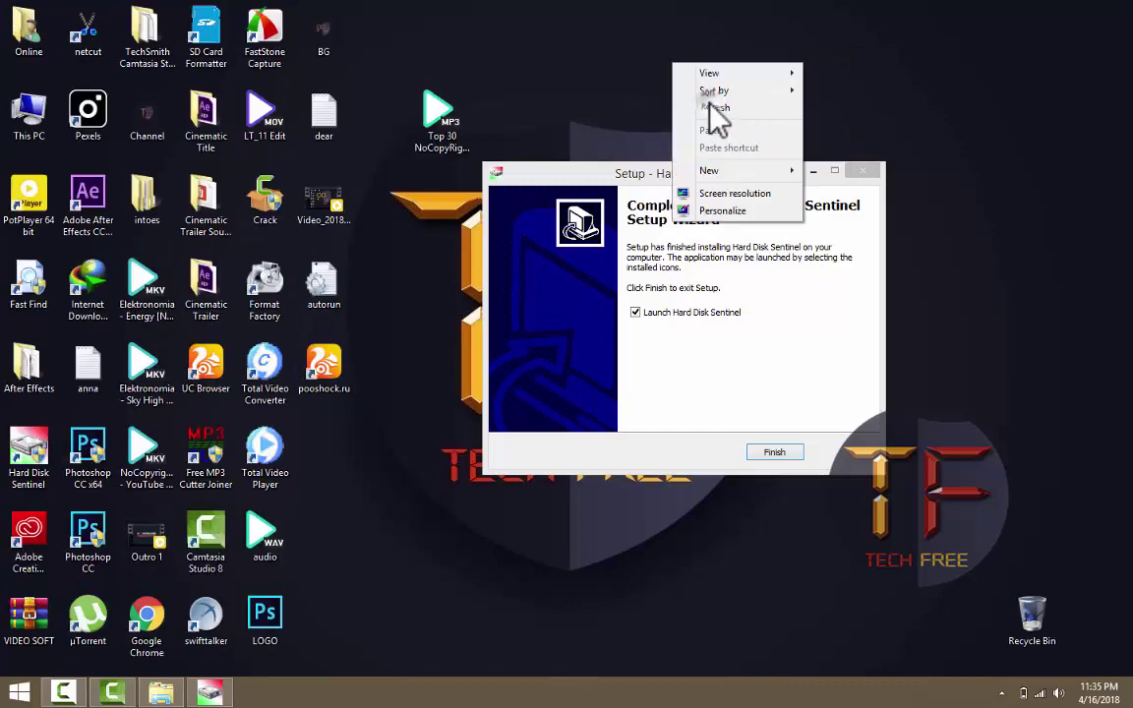
pyautogui.press('e')
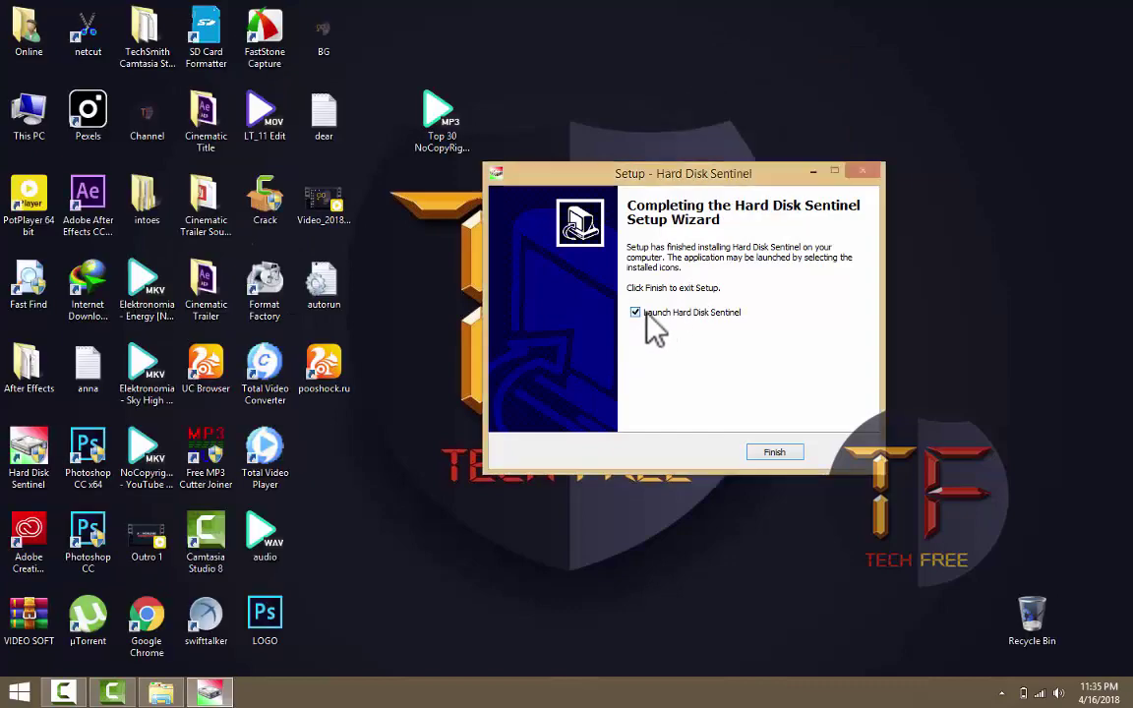
pyautogui.click(647, 315)
pyautogui.click(776, 452)
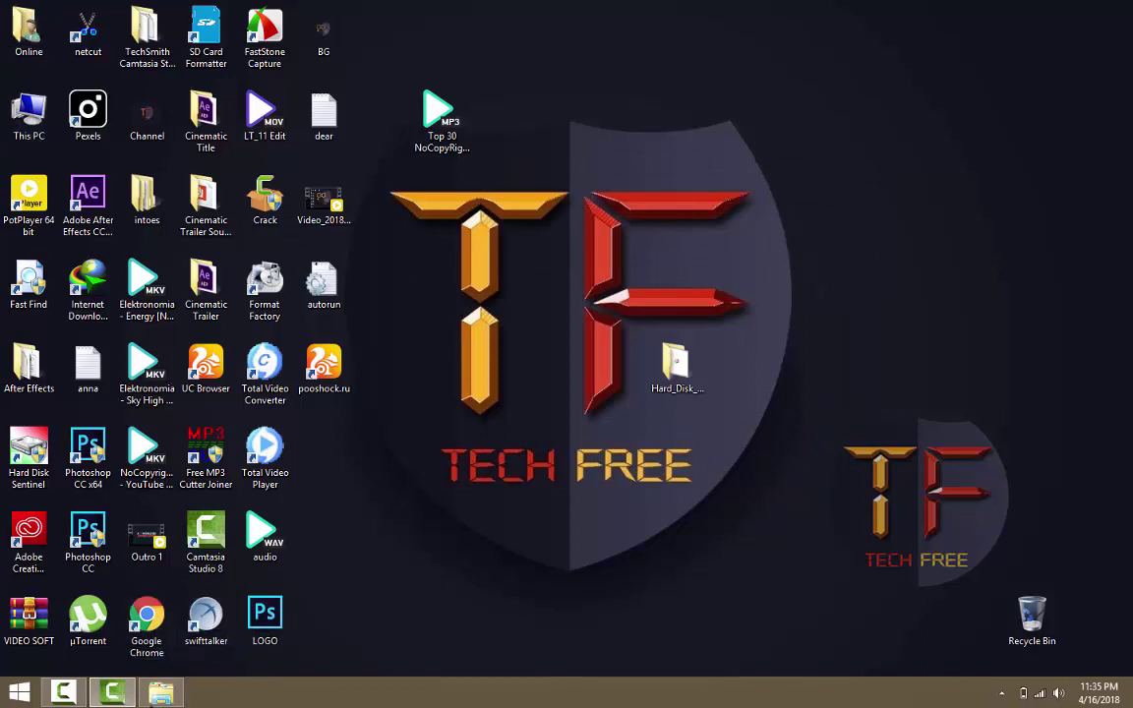
# Copy the Activator application from the Crack folder of Hard_Disk_Sentinel_Pro_5.20 and close the folder window.
pyautogui.click(161, 692)
pyautogui.doubleClick(170, 140)
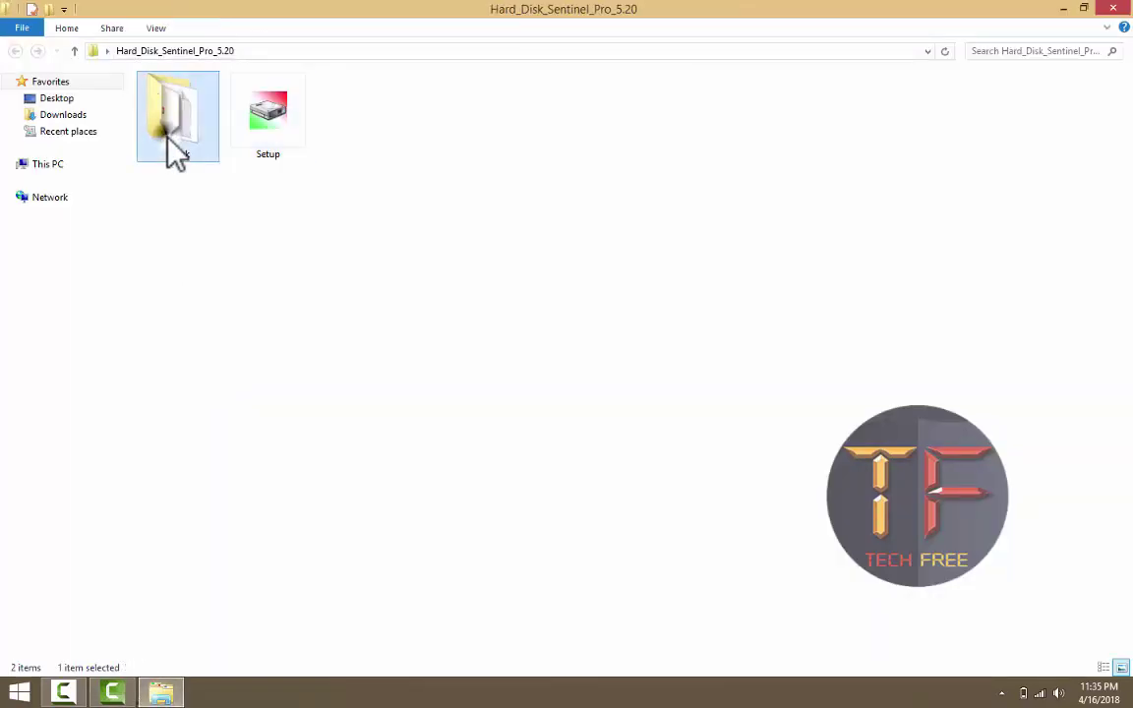
pyautogui.click(145, 102)
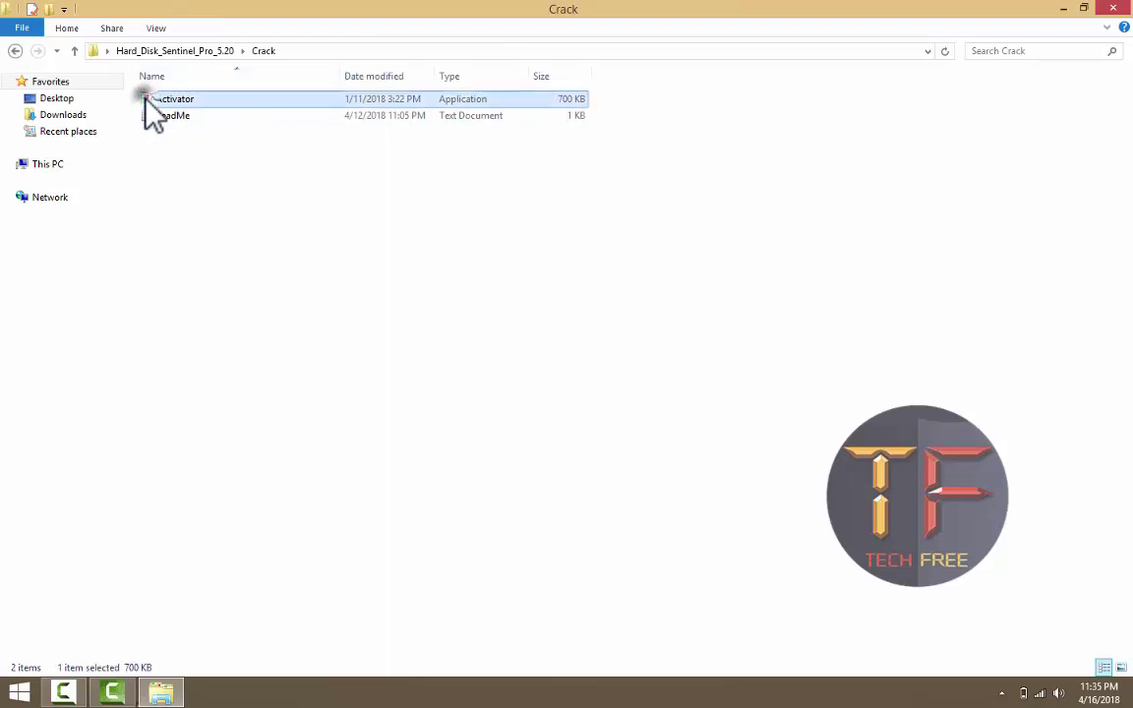
pyautogui.rightClick(145, 100)
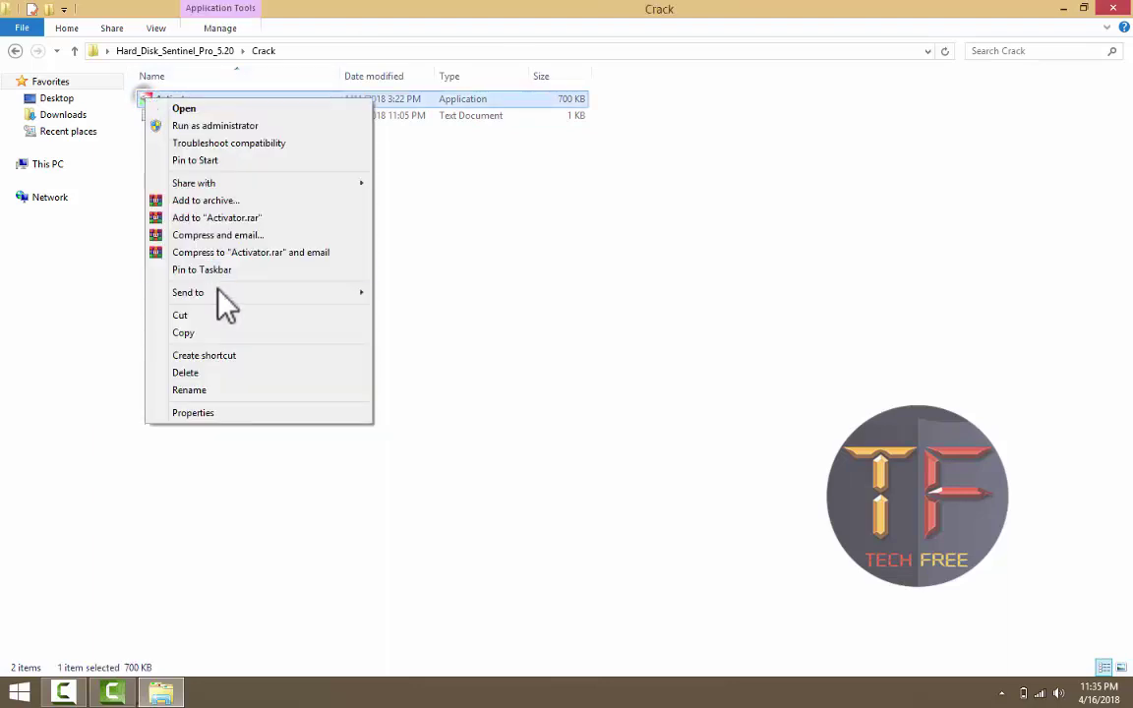
pyautogui.click(199, 333)
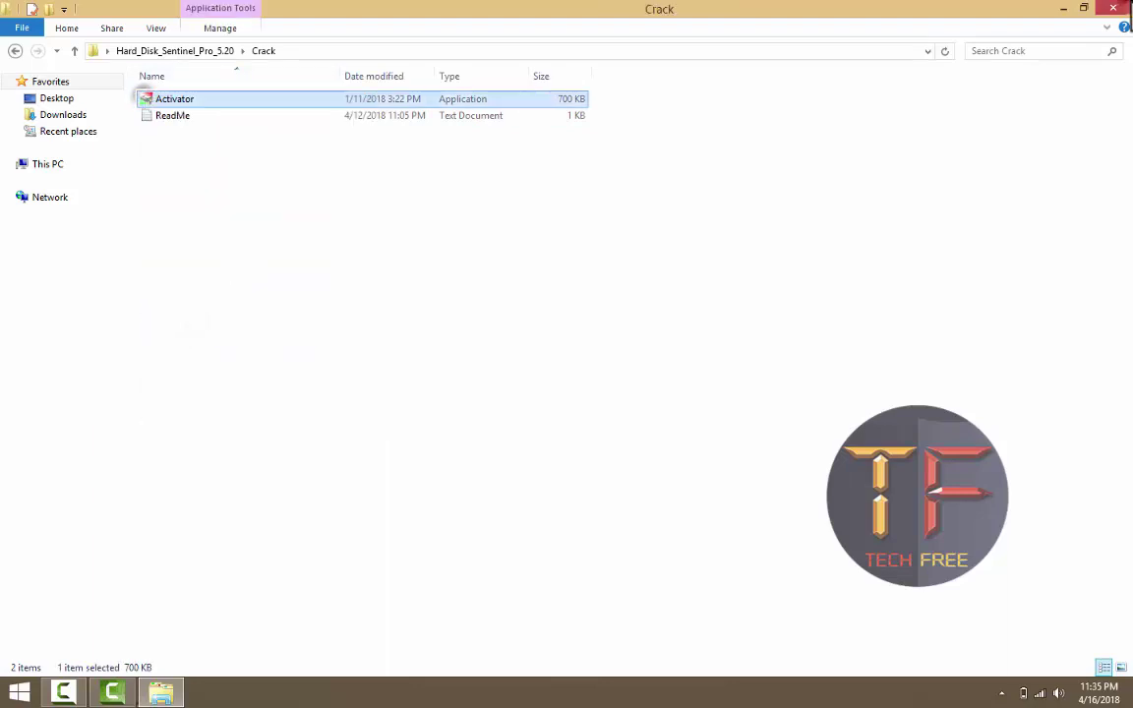
pyautogui.hotkey('alt', 'F4')
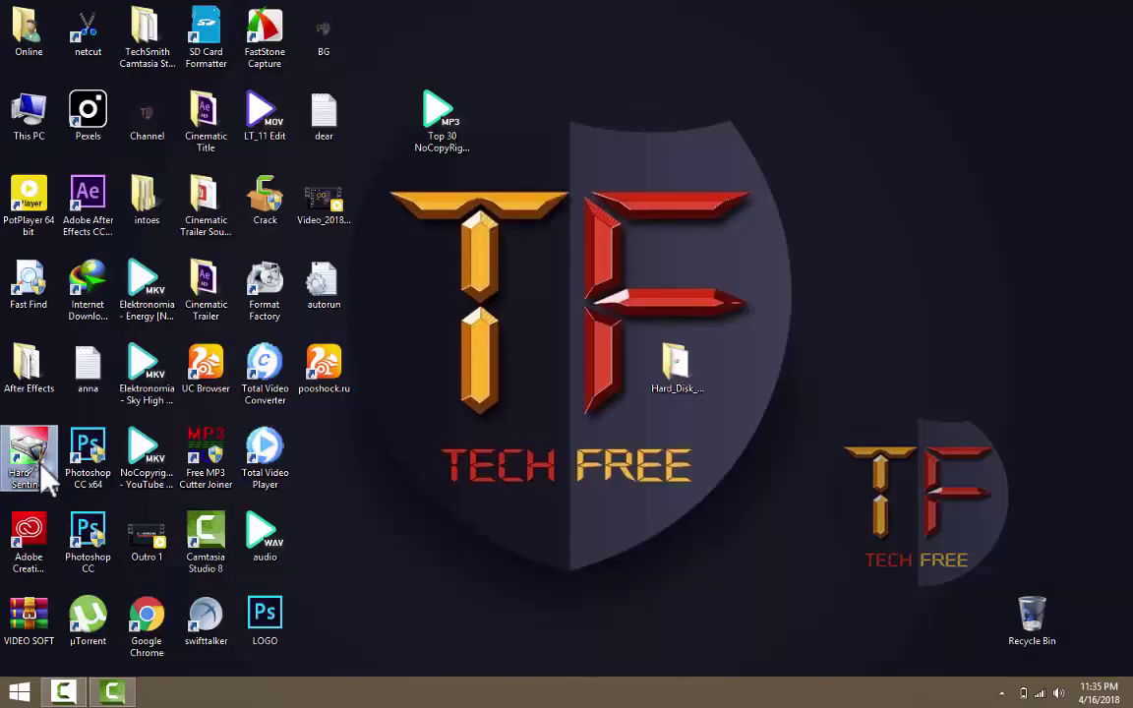
# Paste the Activator into the Hard Disk Sentinel installation folder, granting administrator permission for the copy.
pyautogui.rightClick(44, 482)
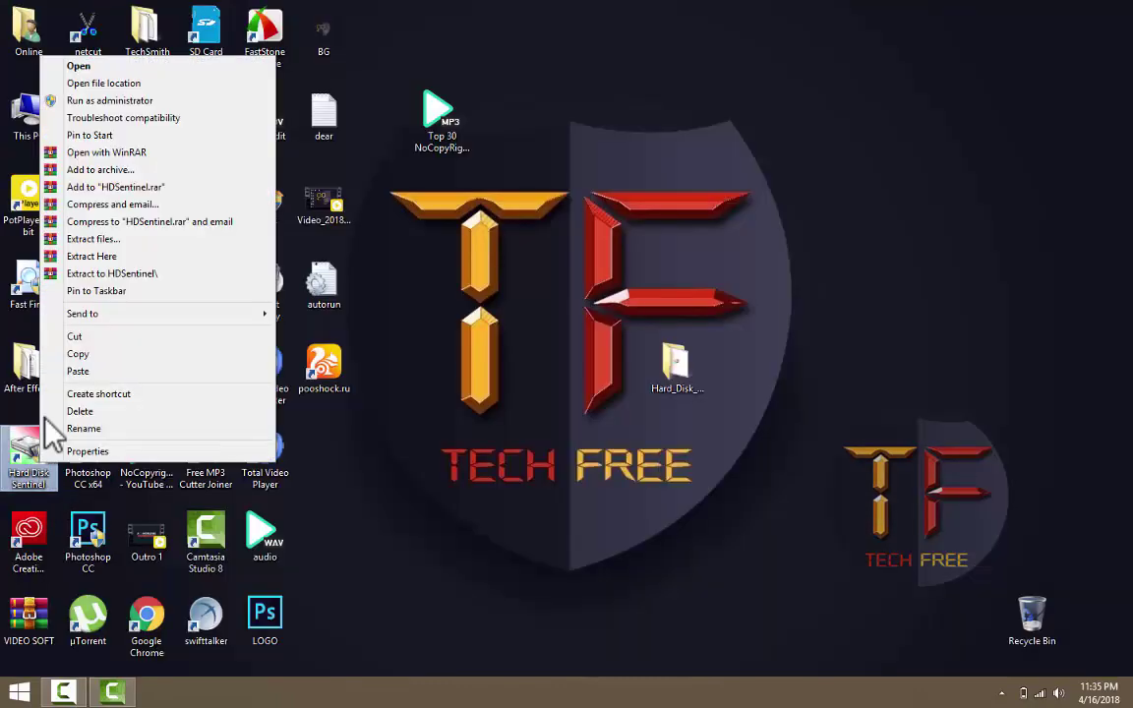
pyautogui.click(87, 75)
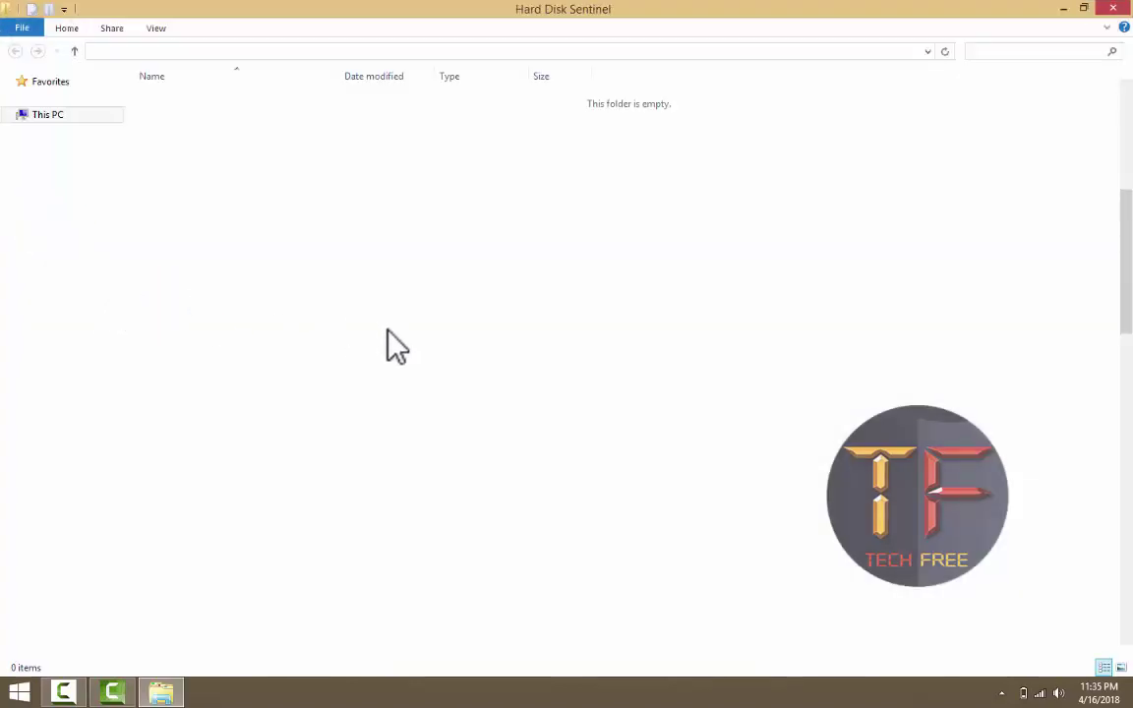
pyautogui.rightClick(840, 232)
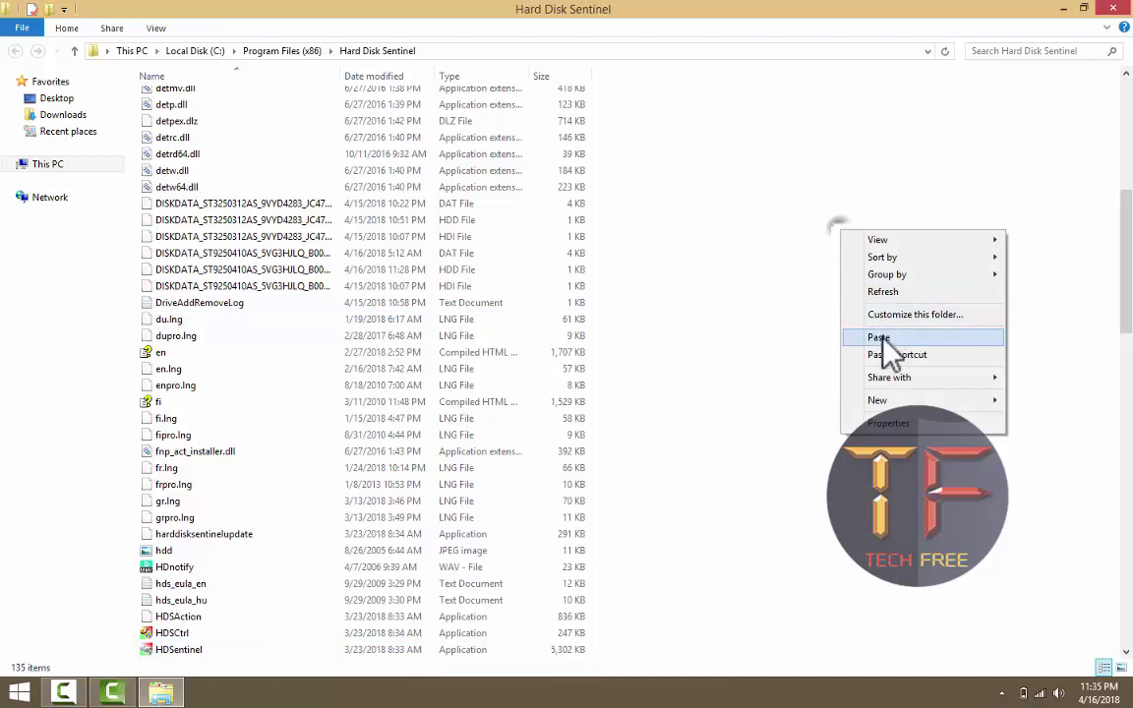
pyautogui.click(886, 337)
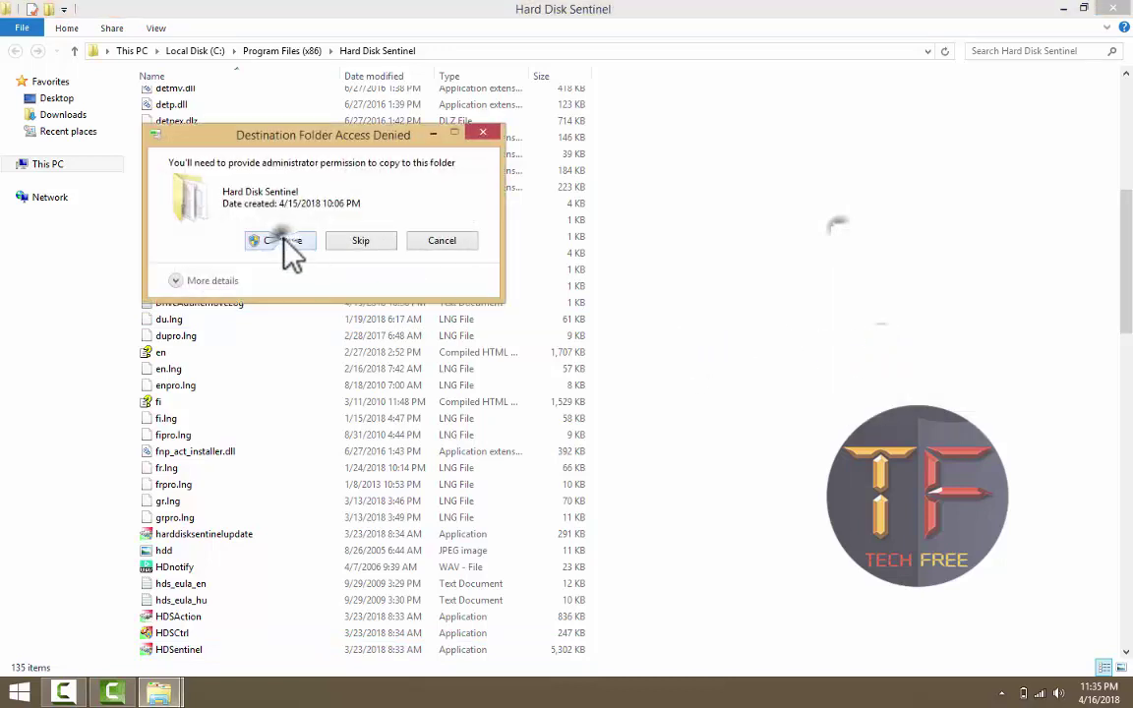
pyautogui.click(284, 240)
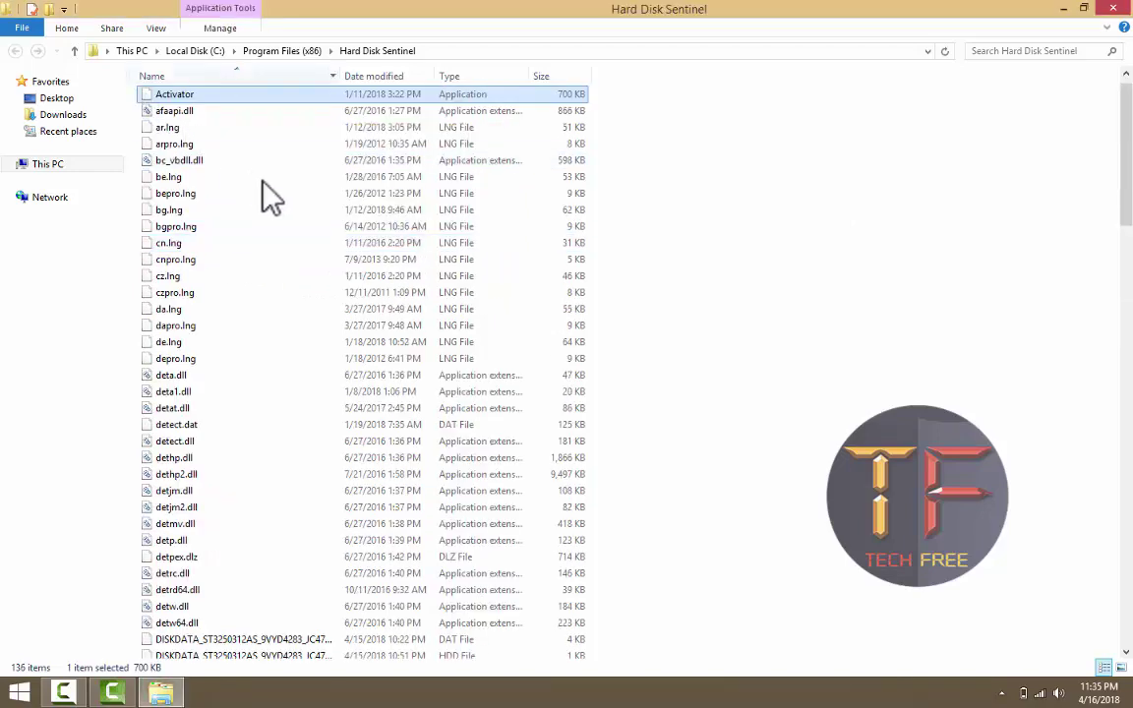
# Run the pasted Activator as administrator, activate one license that never expires, and close the Activator.
pyautogui.rightClick(147, 99)
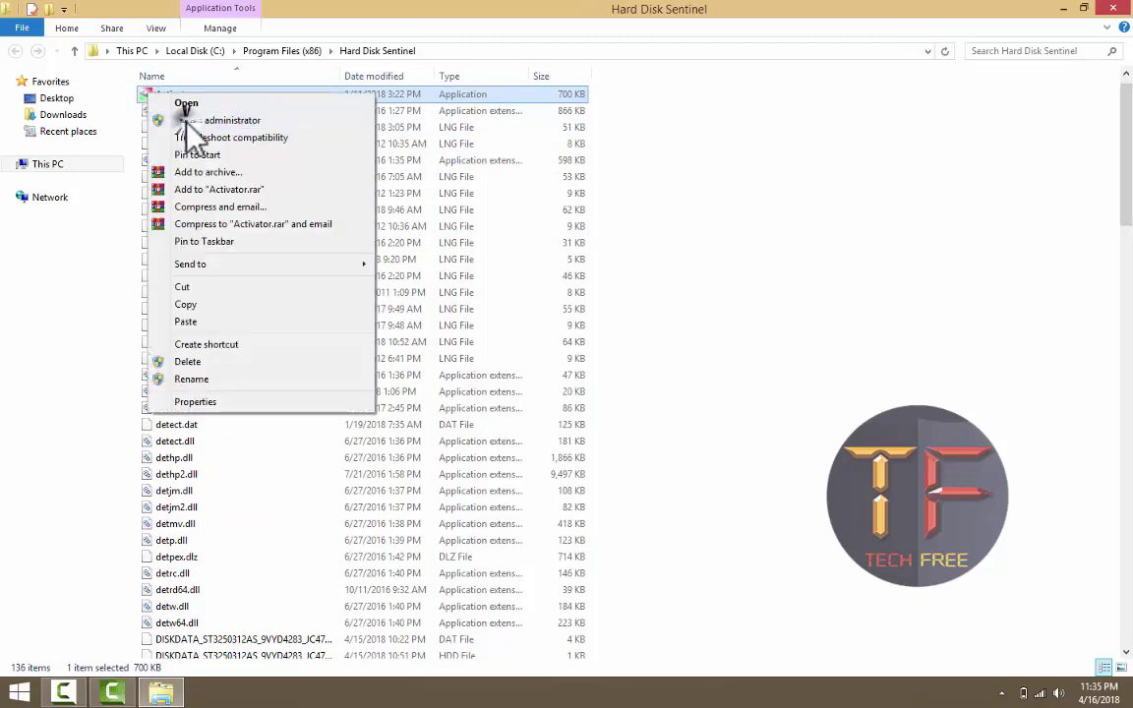
pyautogui.press('Escape')
pyautogui.rightClick(146, 93)
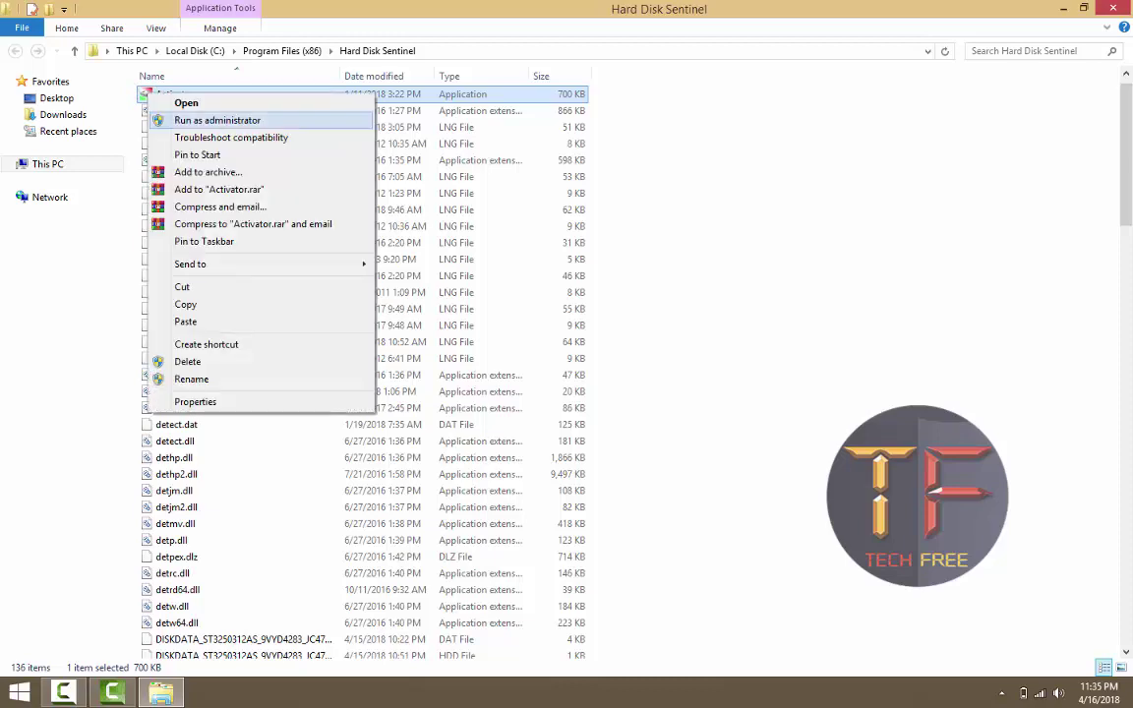
pyautogui.click(218, 120)
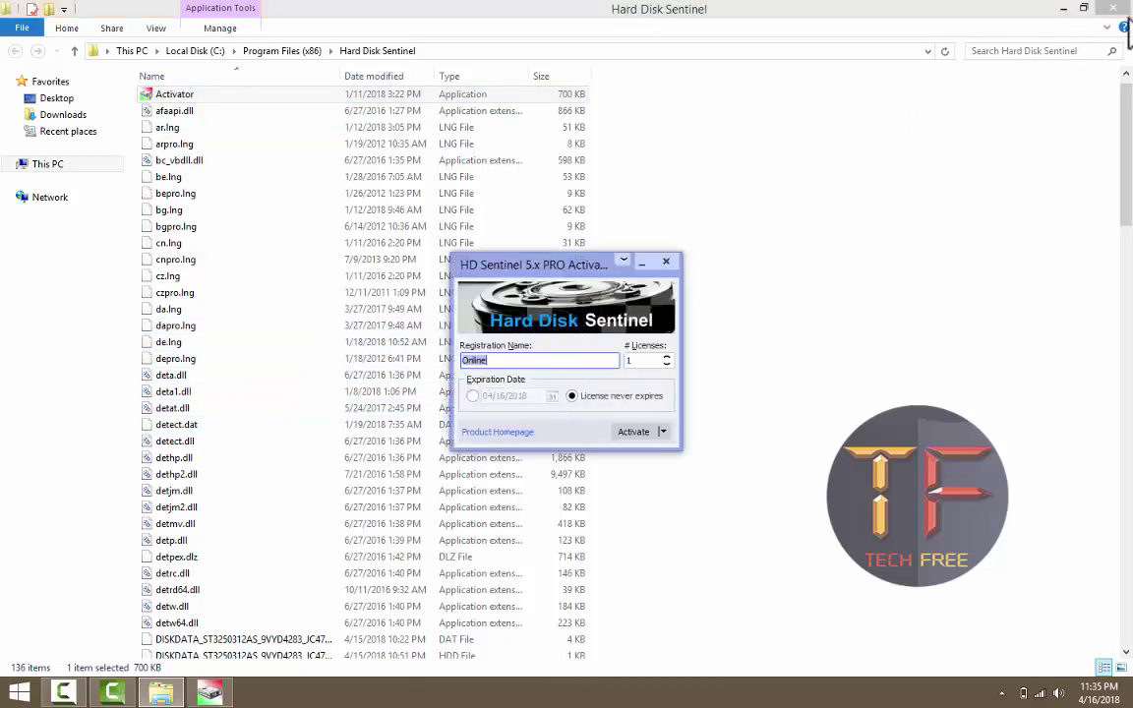
pyautogui.click(623, 432)
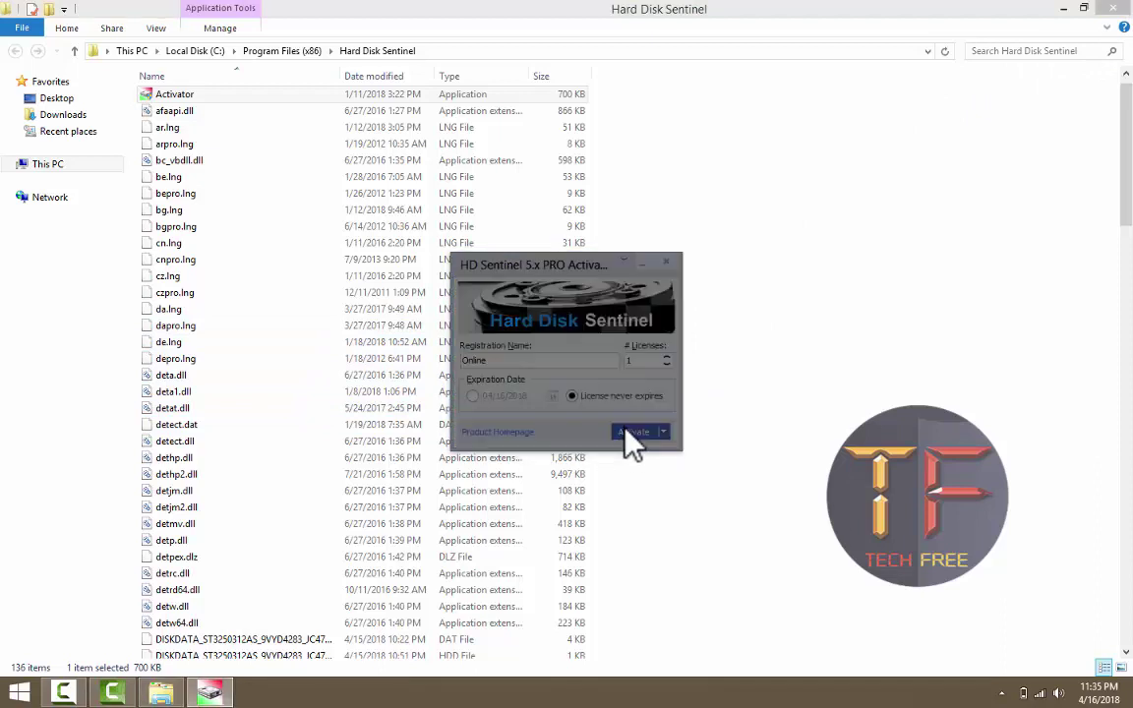
pyautogui.click(630, 415)
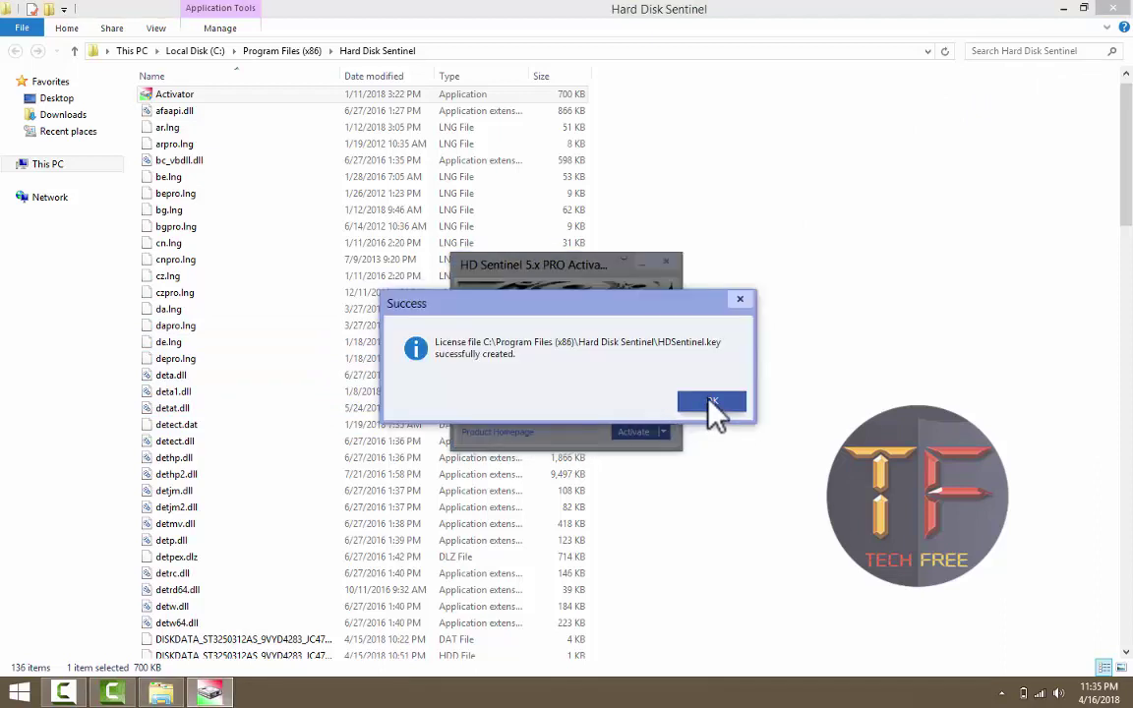
pyautogui.click(708, 403)
pyautogui.click(666, 263)
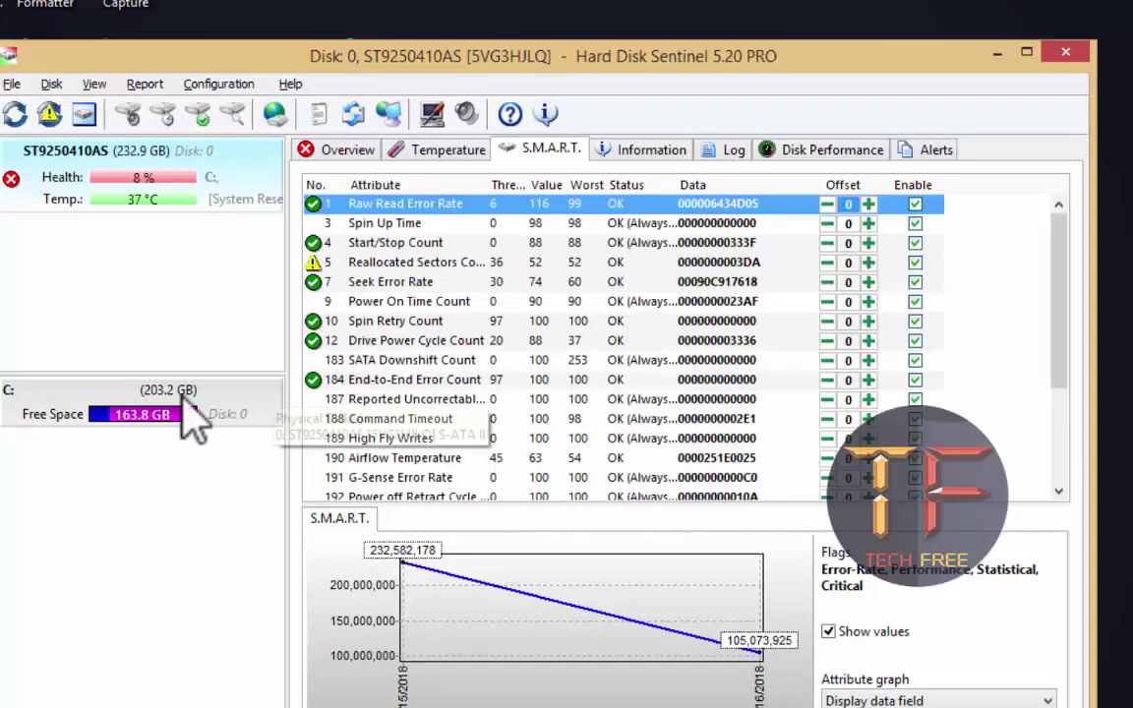
# View the disk's overview in Hard Disk Sentinel, and disable S.M.A.R.T. attribute 5, Reallocated Sectors Count.
pyautogui.click(340, 152)
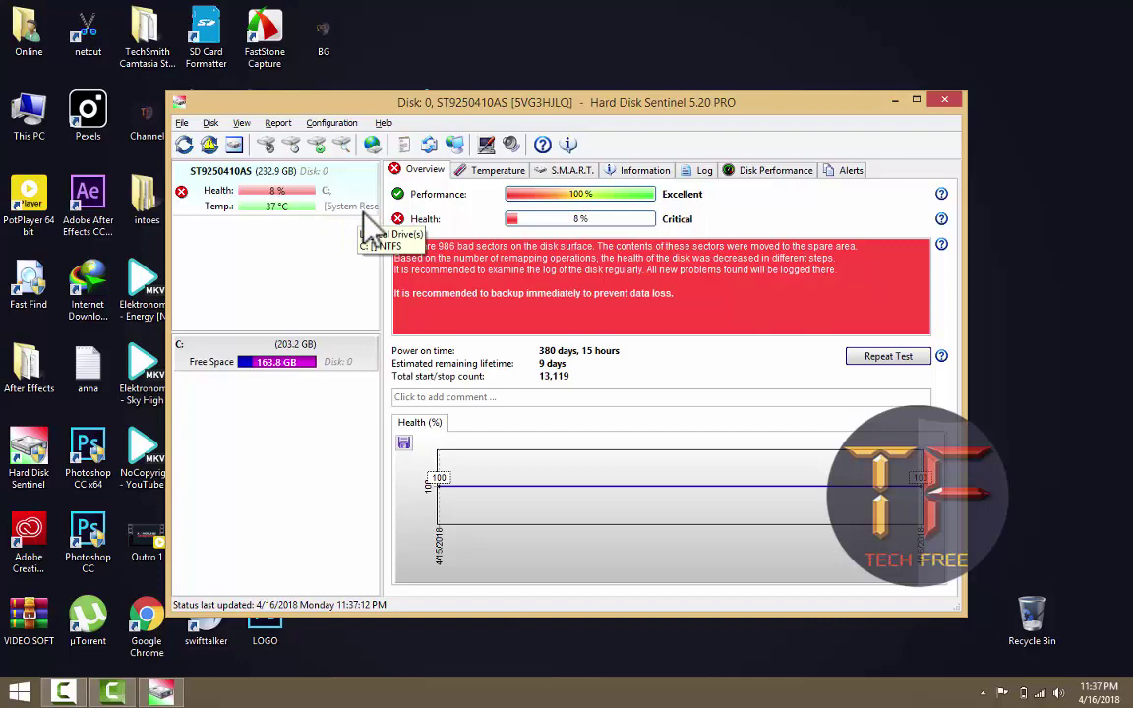
pyautogui.click(575, 175)
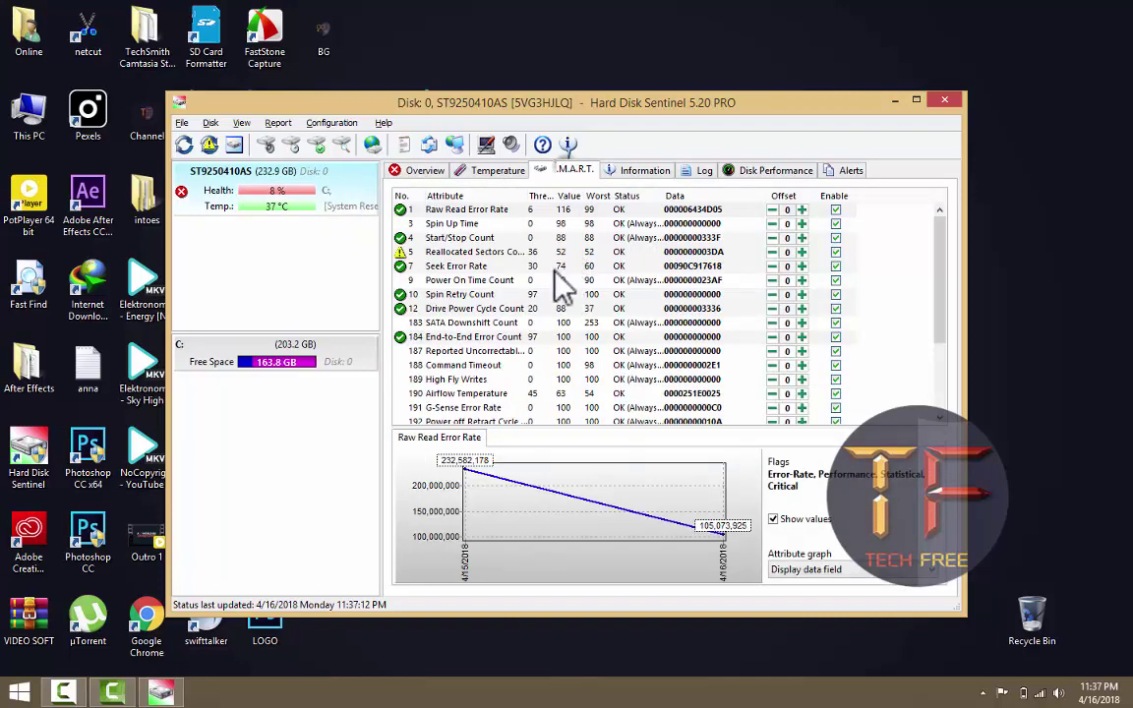
pyautogui.click(496, 252)
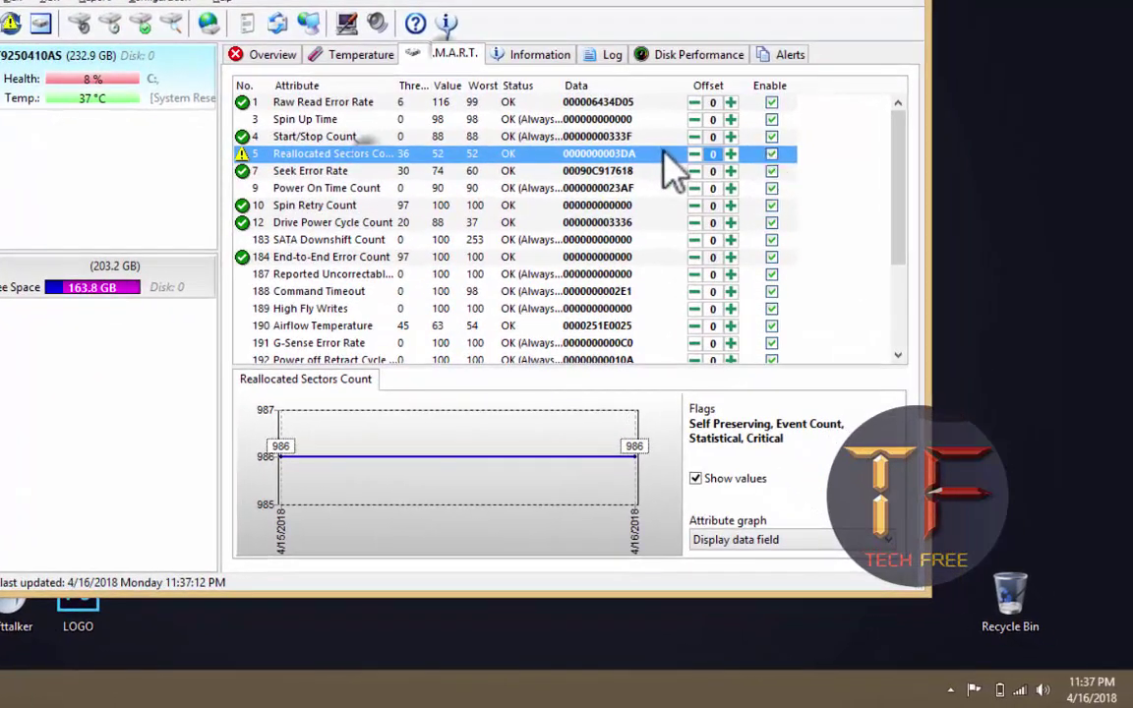
pyautogui.click(772, 154)
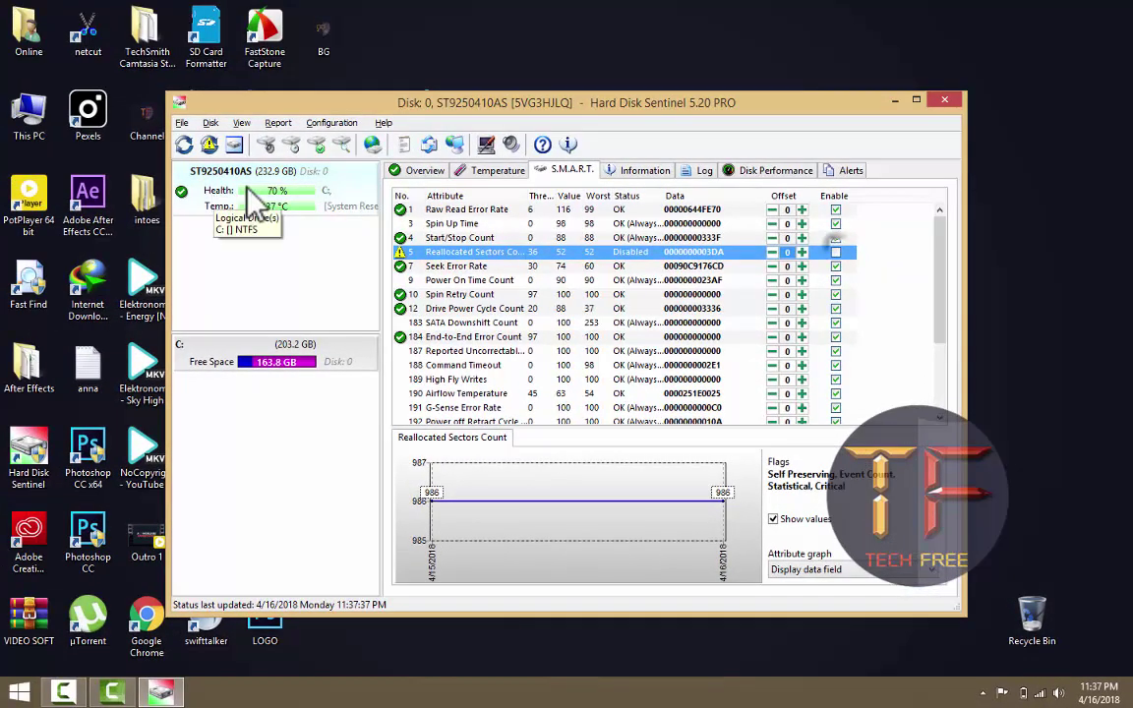
# Disable S.M.A.R.T. attribute 196, Reallocation Event Count, for the ST9250410AS disk.
pyautogui.scroll(-1, 649, 301)
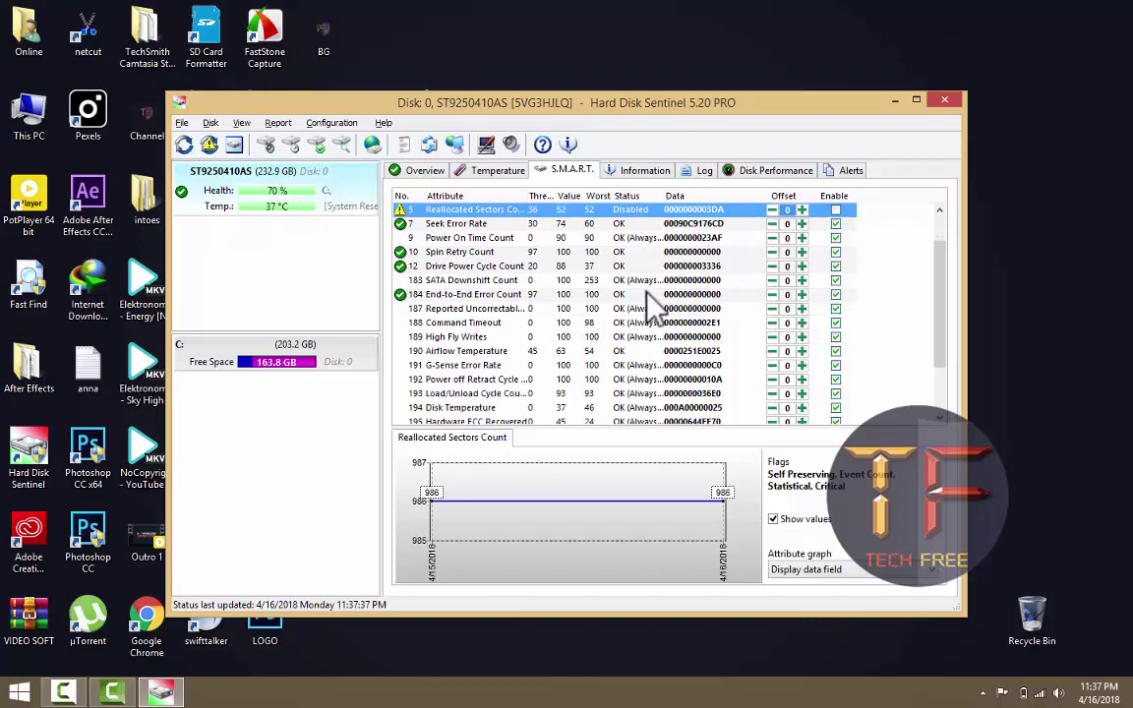
pyautogui.scroll(-2, 650, 294)
pyautogui.click(474, 361)
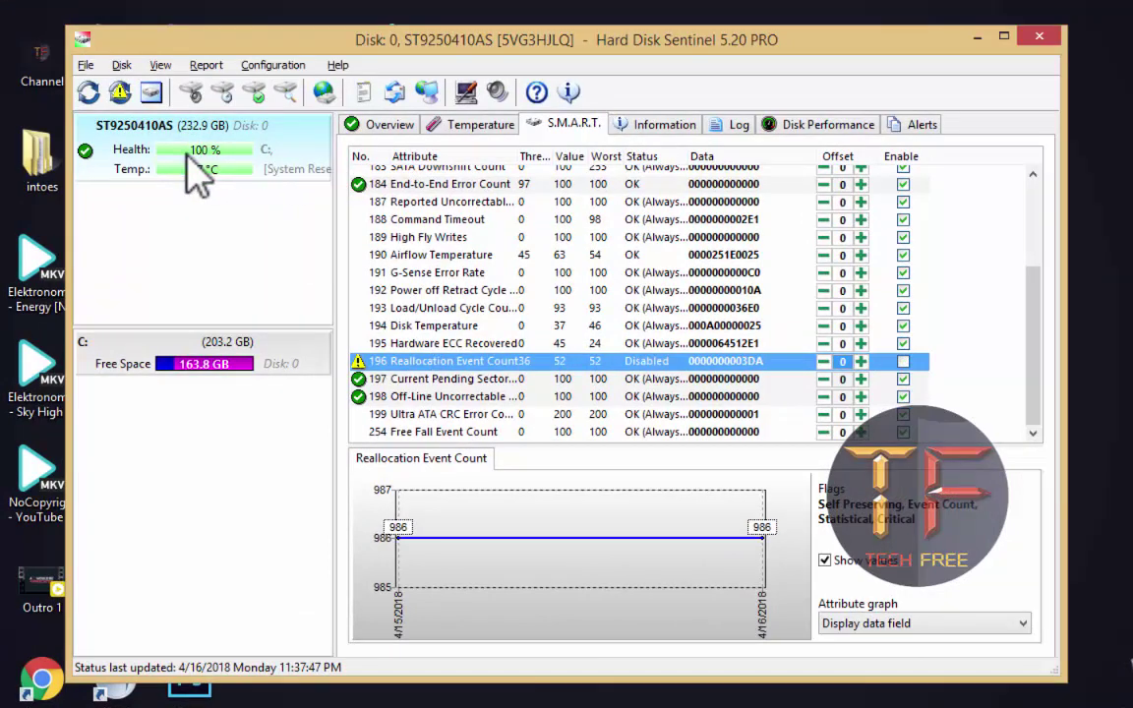
# Check the performance and health in the ST9250410AS disk's overview, and close Hard Disk Sentinel.
pyautogui.click(181, 126)
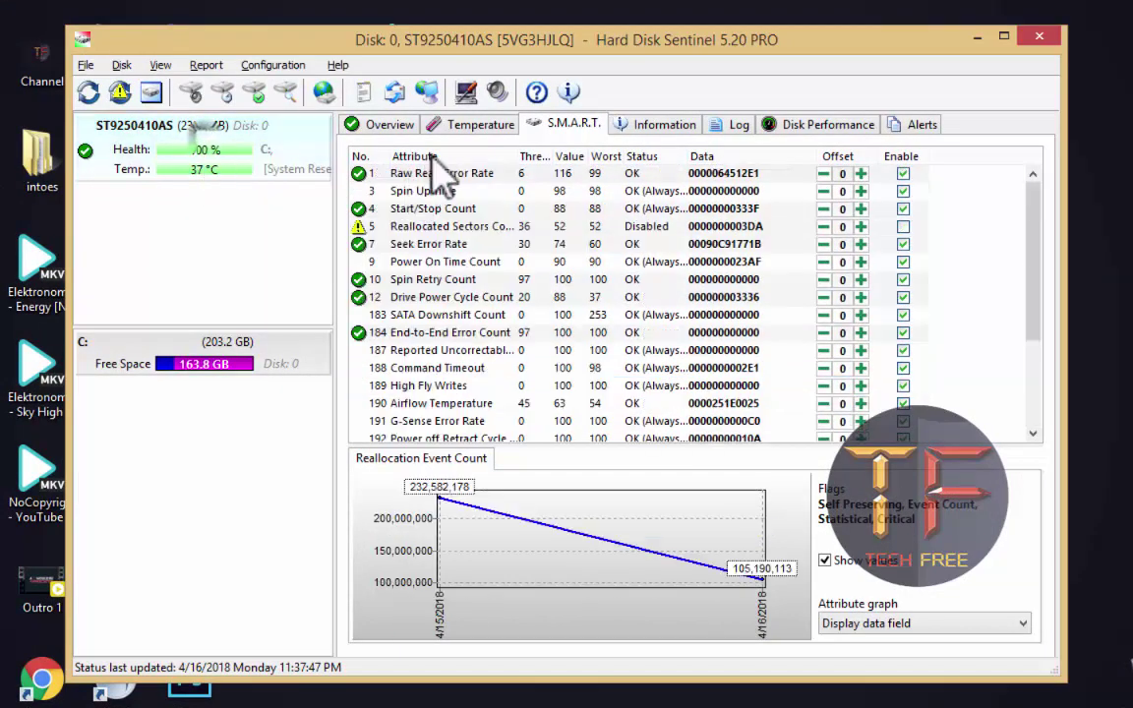
pyautogui.click(389, 124)
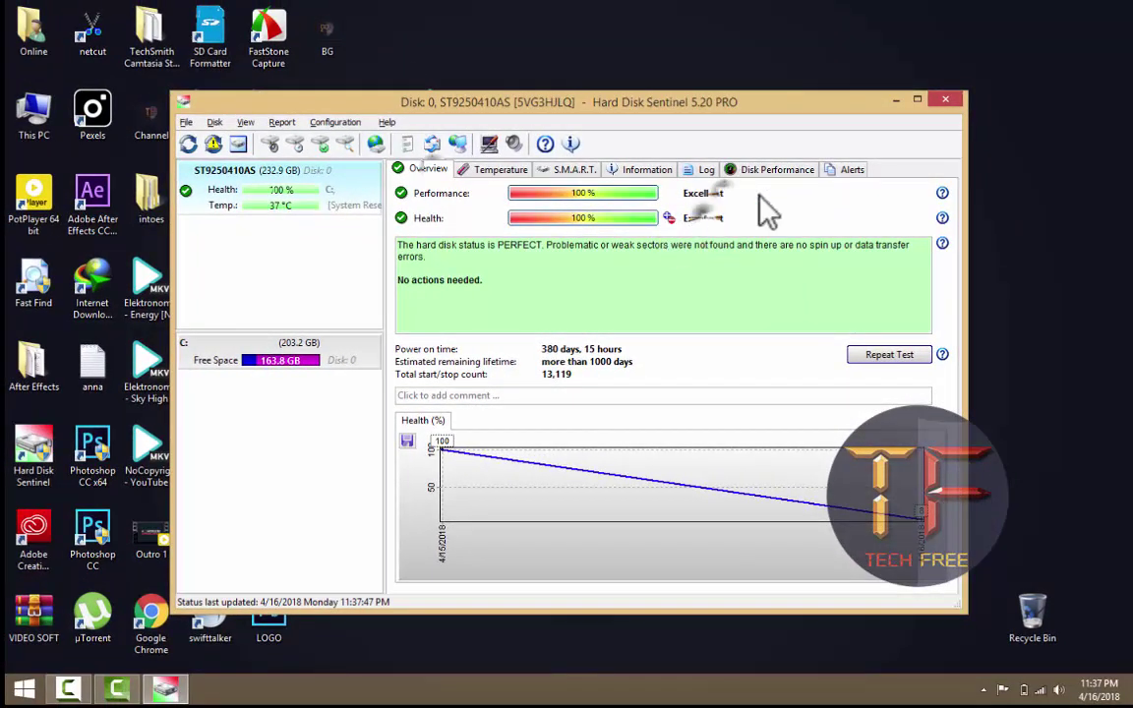
pyautogui.click(942, 101)
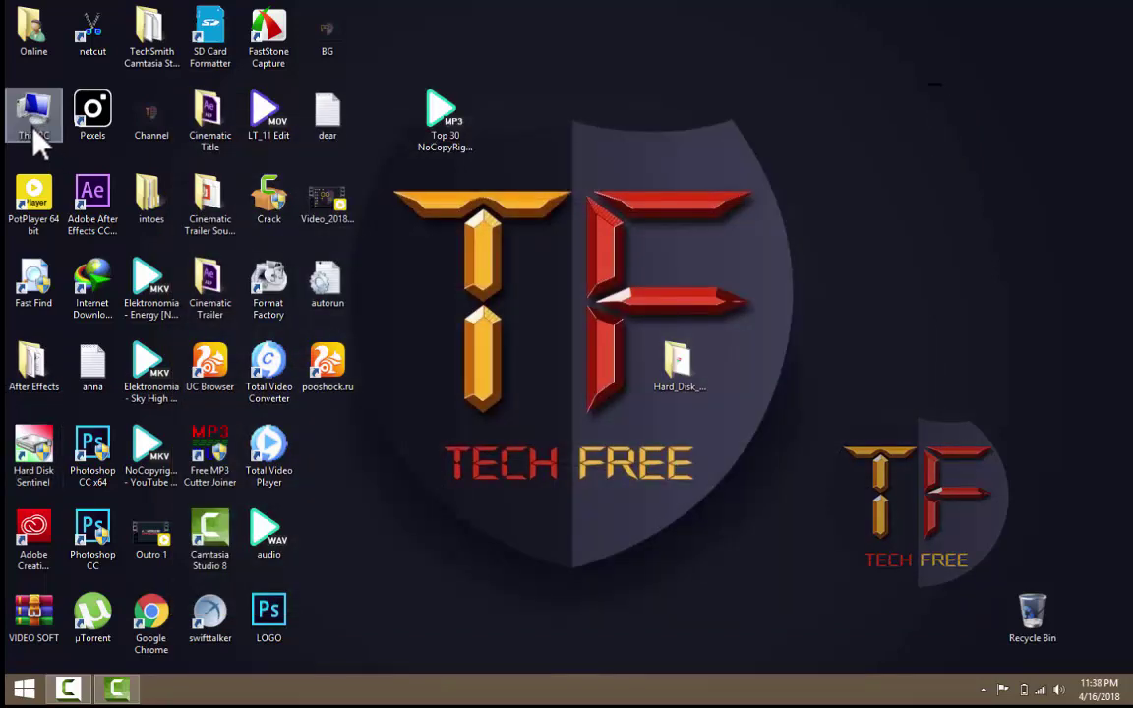
# Open This PC in File Explorer from the desktop.
pyautogui.doubleClick(34, 128)
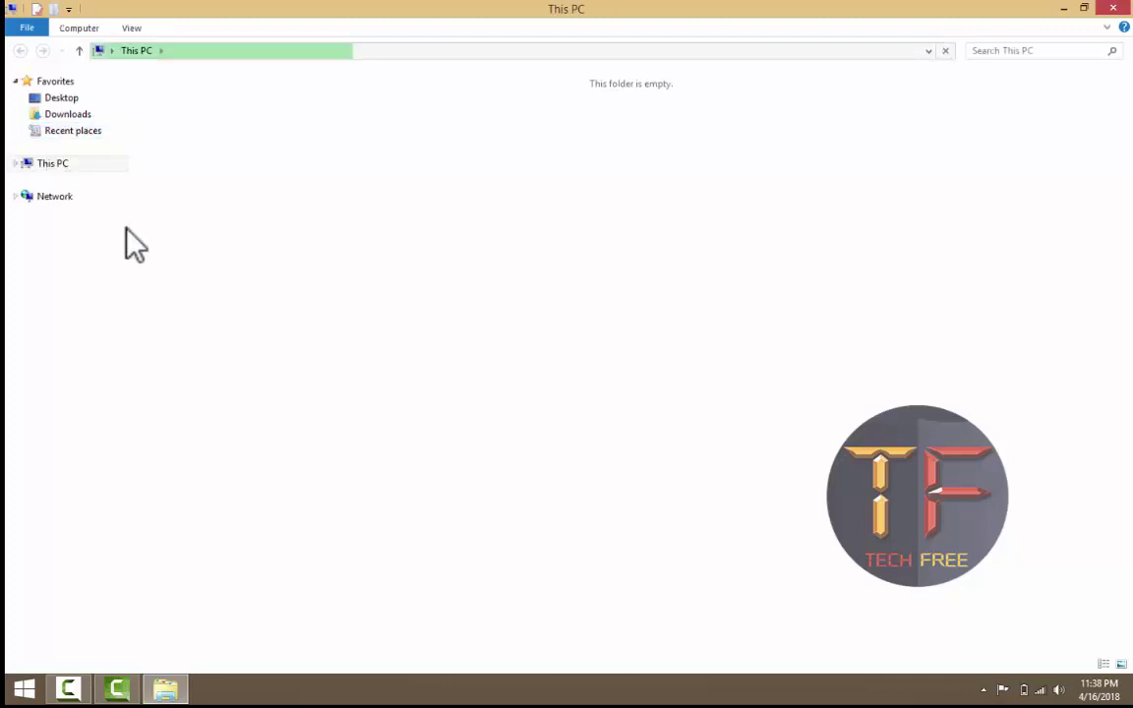